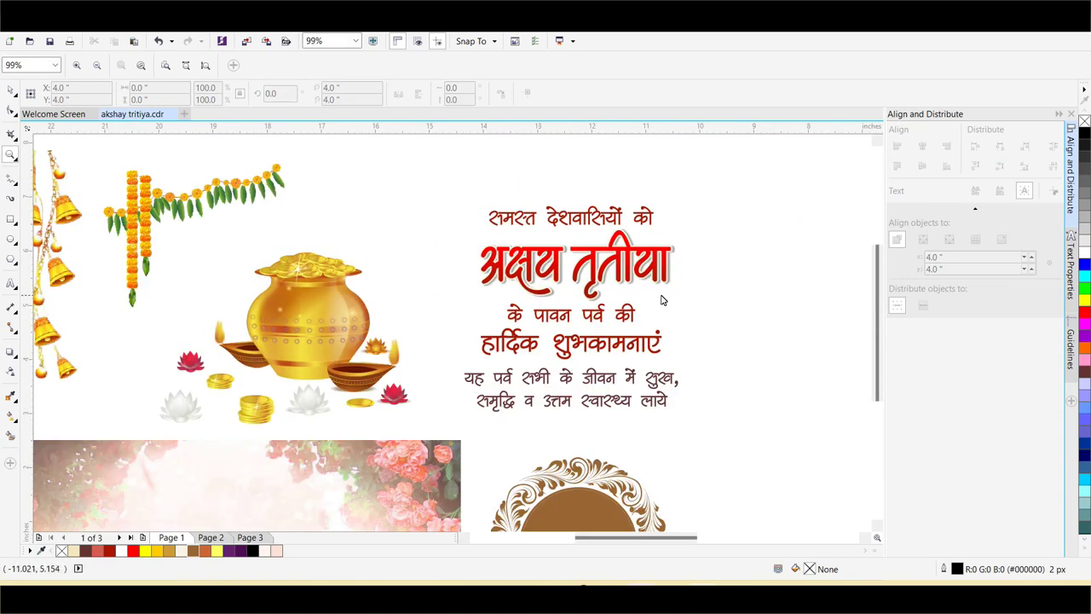
Step: Move the strand of golden bells a little farther away from the marigold garland
scroll(705, 302, "down", 2)
left_click_drag(395, 228, 800, 355)
left_click(10, 90)
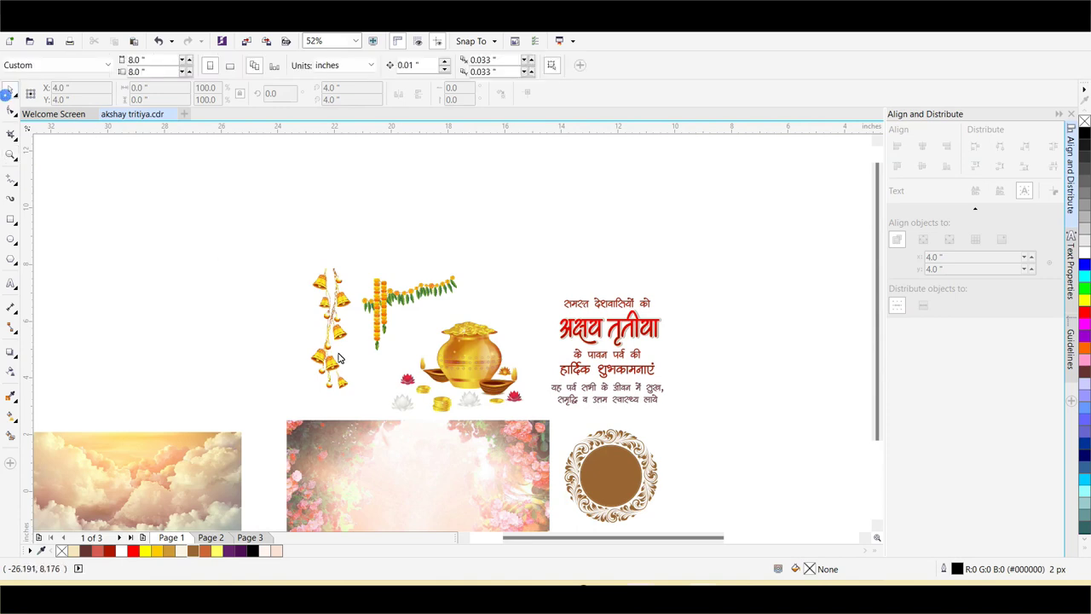
left_click(329, 337)
left_click_drag(329, 331, 304, 326)
Step: Examine the prepared design elements: garland, golden pot group, Hindi greeting text, floral and cloud images, and brown ornamental circle
left_click(385, 315)
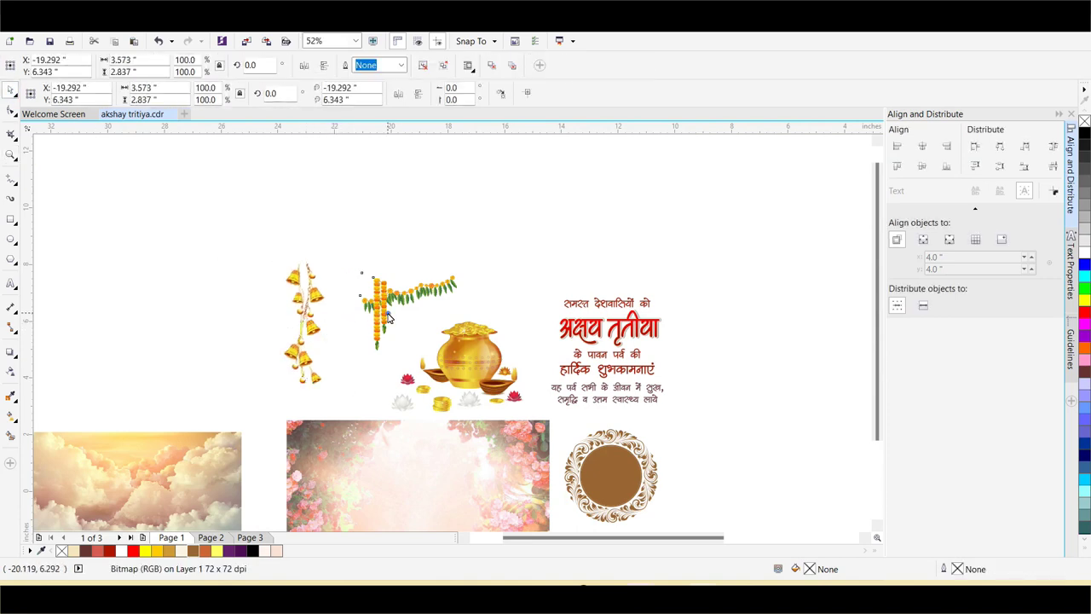
left_click(471, 353)
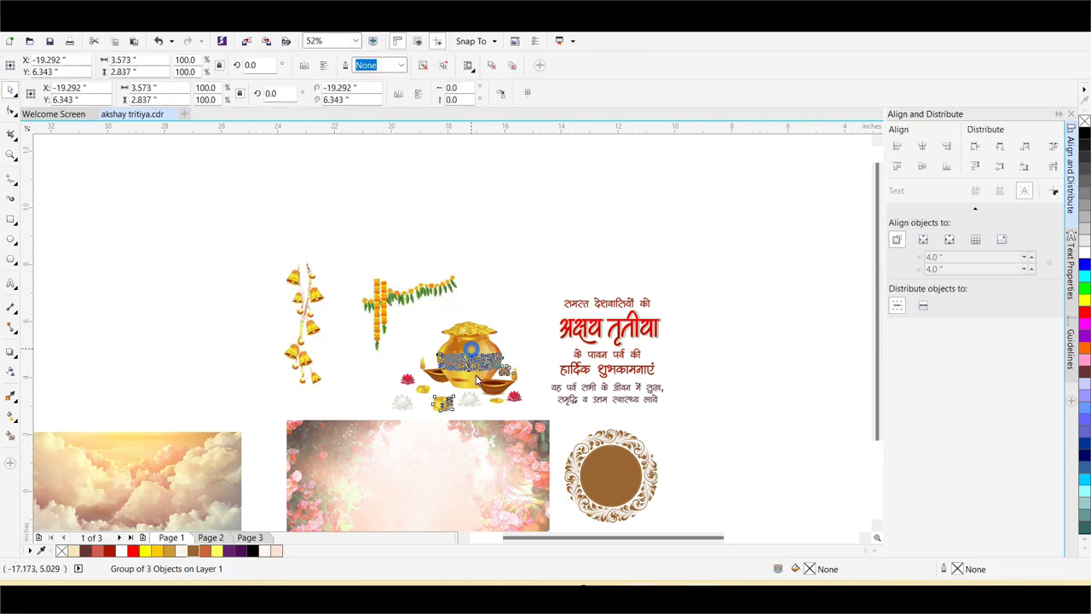
scroll(473, 350, "up", 2)
left_click(478, 323)
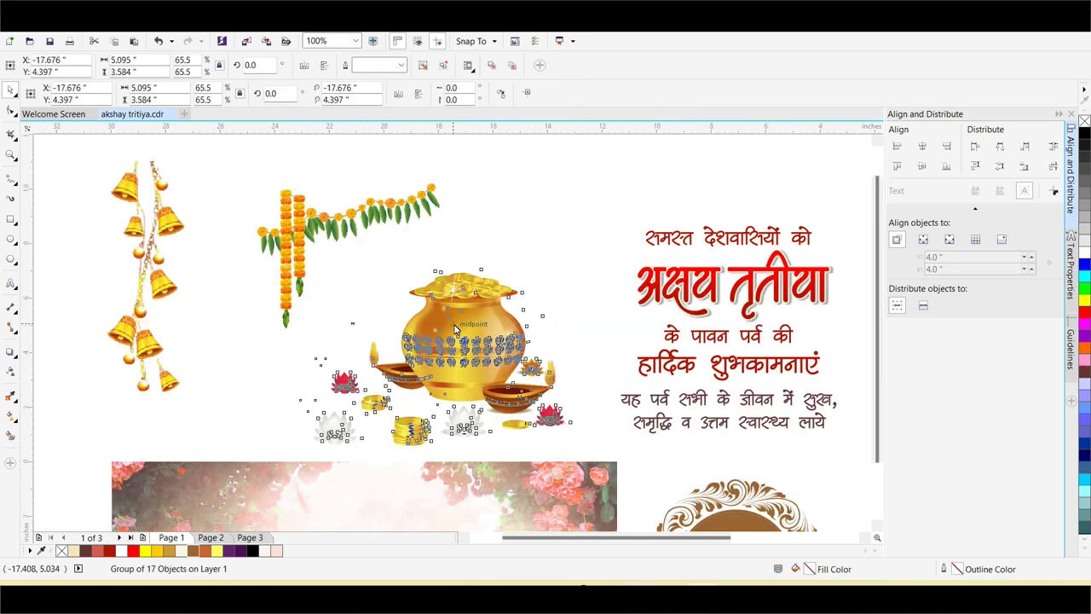
scroll(475, 324, "down", 2)
left_click_drag(701, 243, 519, 376)
scroll(591, 367, "up", 1)
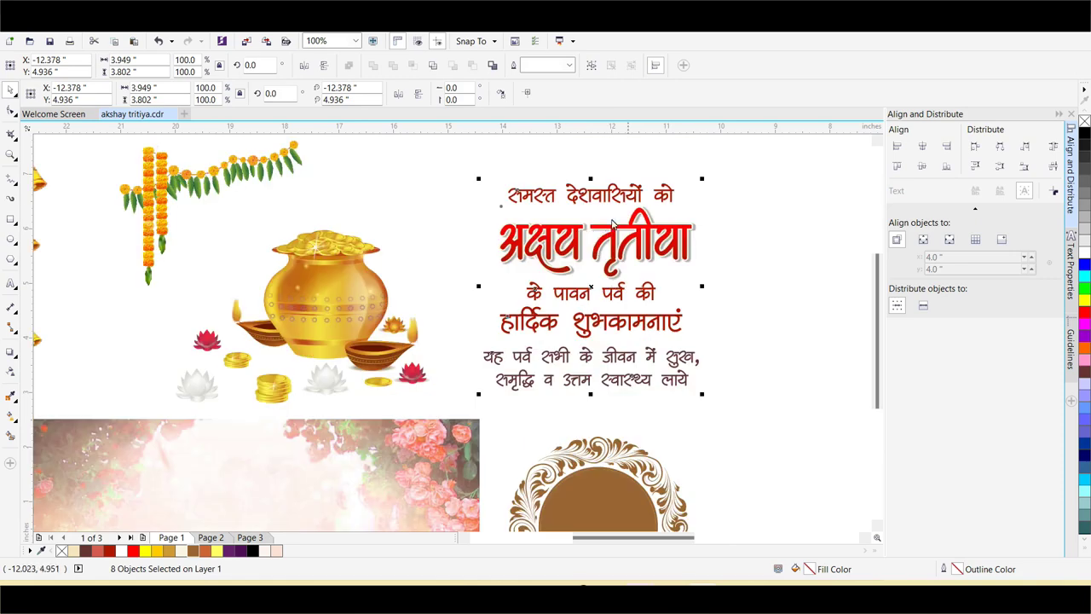
scroll(605, 254, "down", 2)
left_click(484, 428)
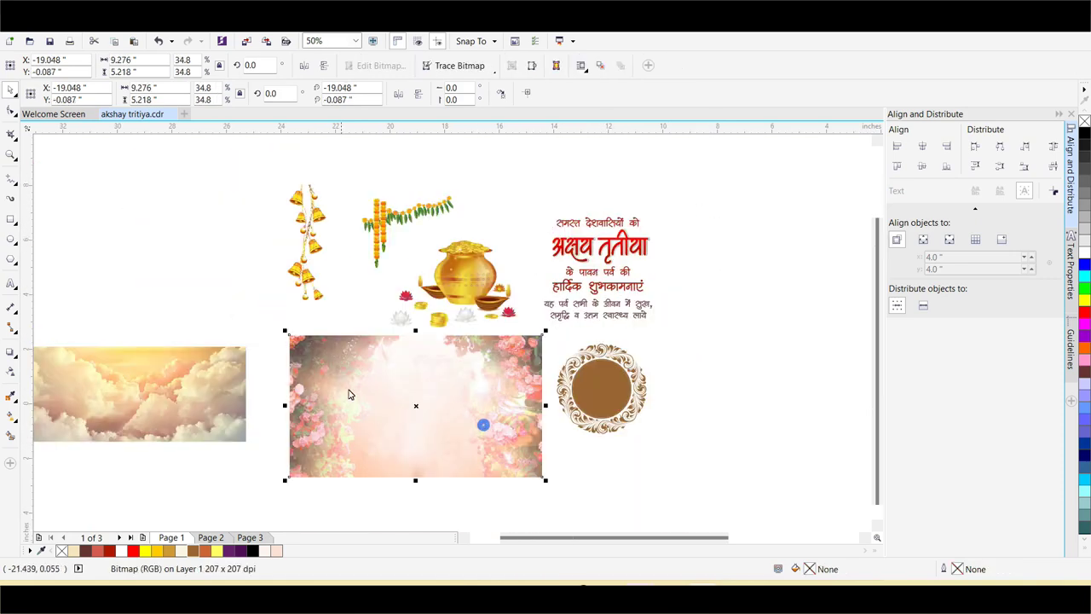
left_click(214, 389)
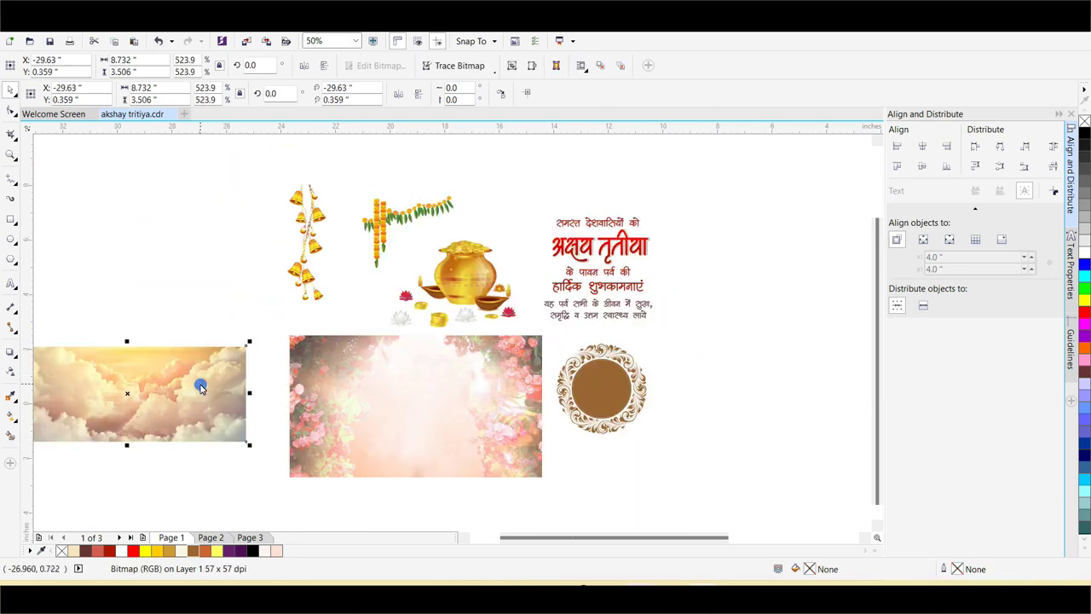
left_click(628, 403)
scroll(628, 403, "up", 2)
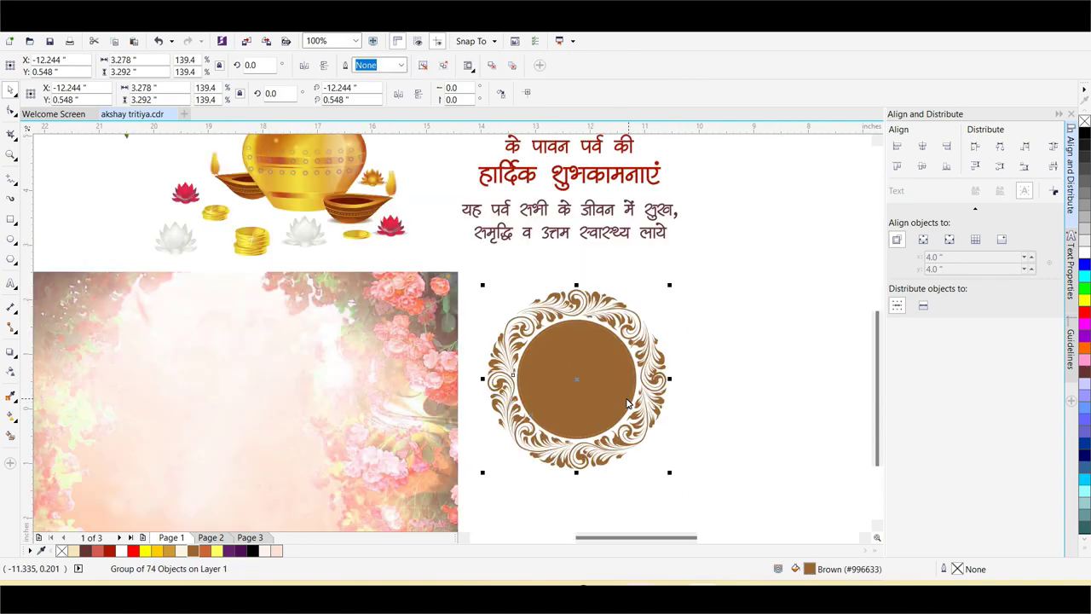
scroll(477, 380, "down", 2)
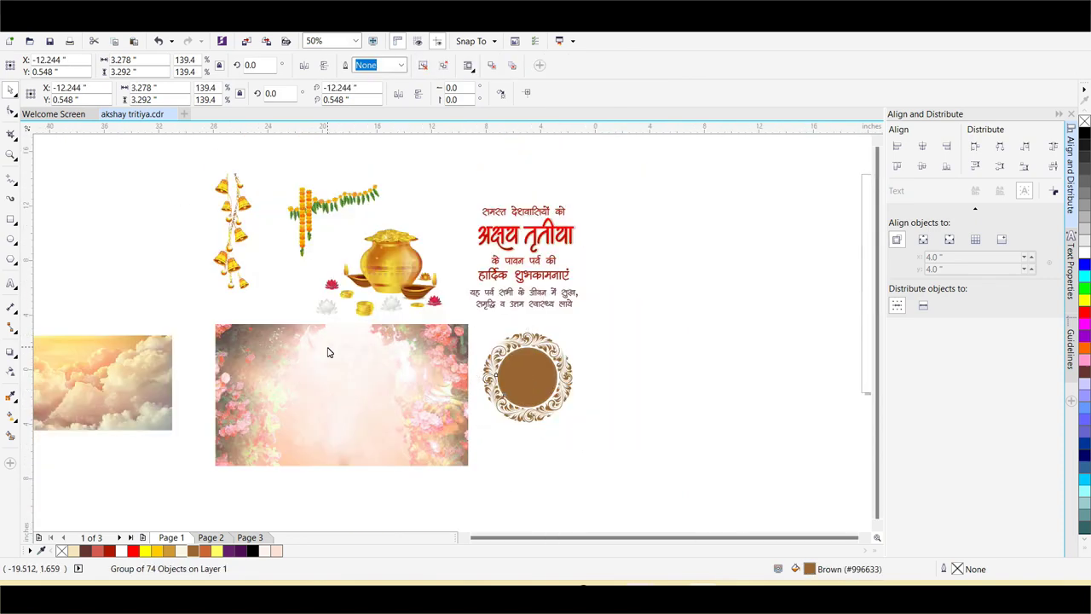
Step: Select all the design elements and move them together closer to the blank page
scroll(330, 348, "down", 2)
left_click_drag(63, 214, 584, 434)
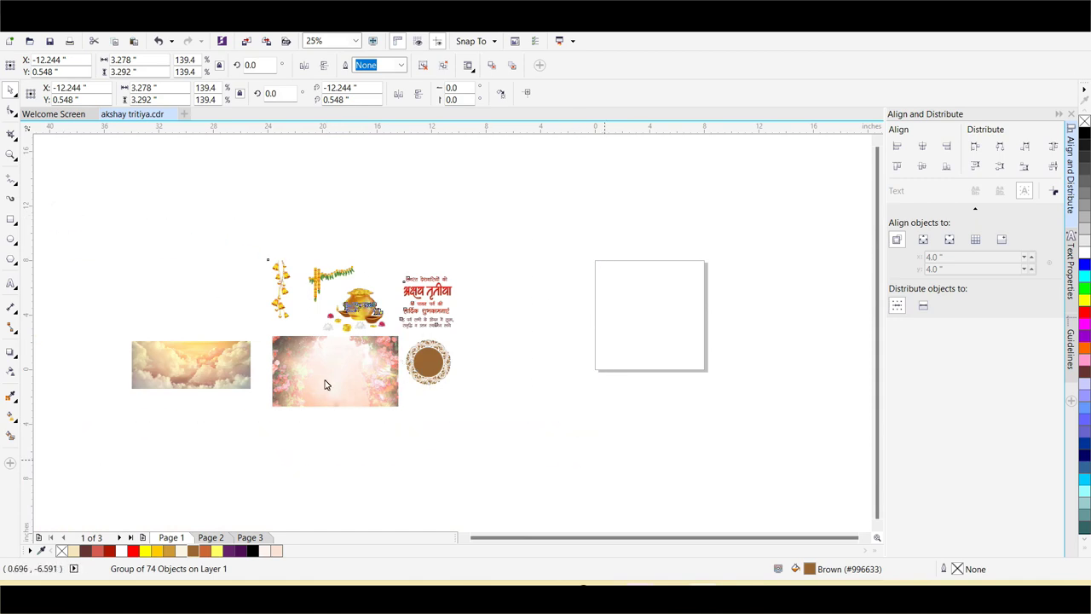
left_click_drag(344, 361, 468, 361)
Step: Draw a square over the page, set its size to 8 × 8 inches and centre it on the page
left_click(11, 219)
left_click_drag(602, 256, 717, 371)
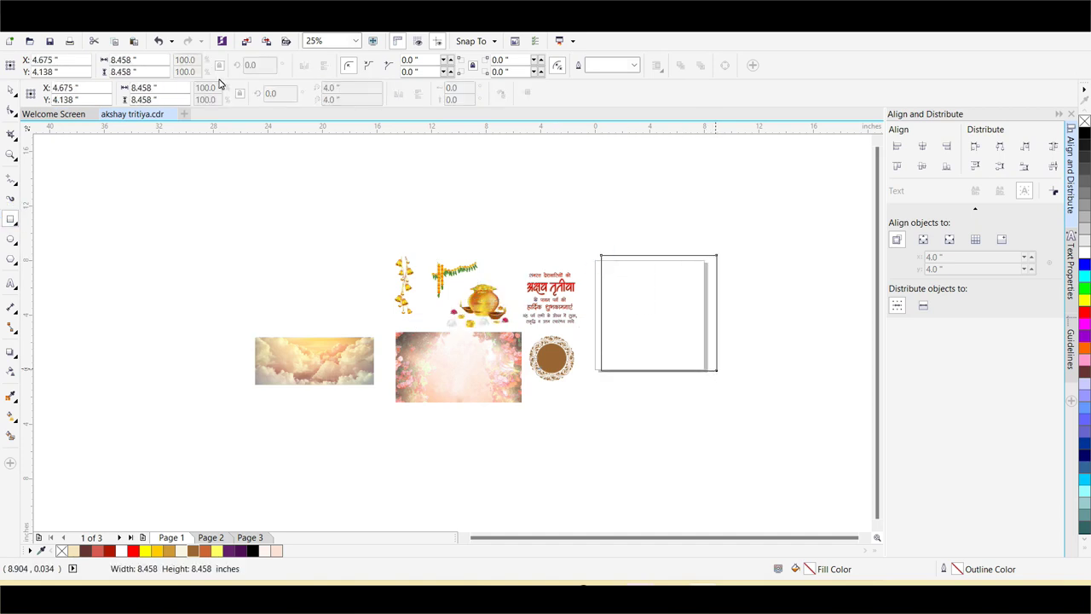
left_click_drag(161, 87, 28, 88)
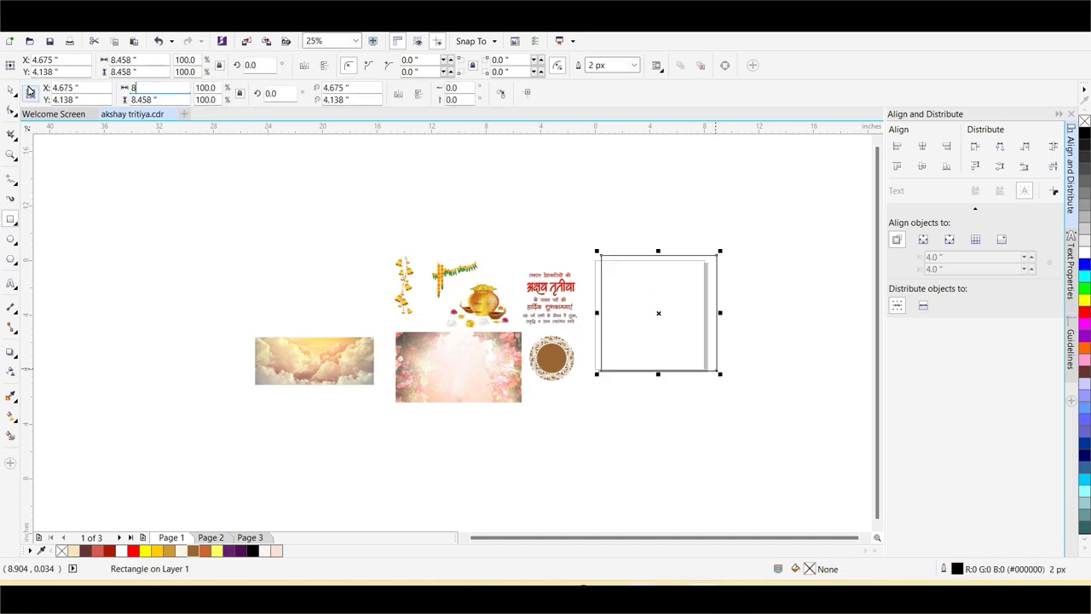
type("8")
key("Return")
key("p")
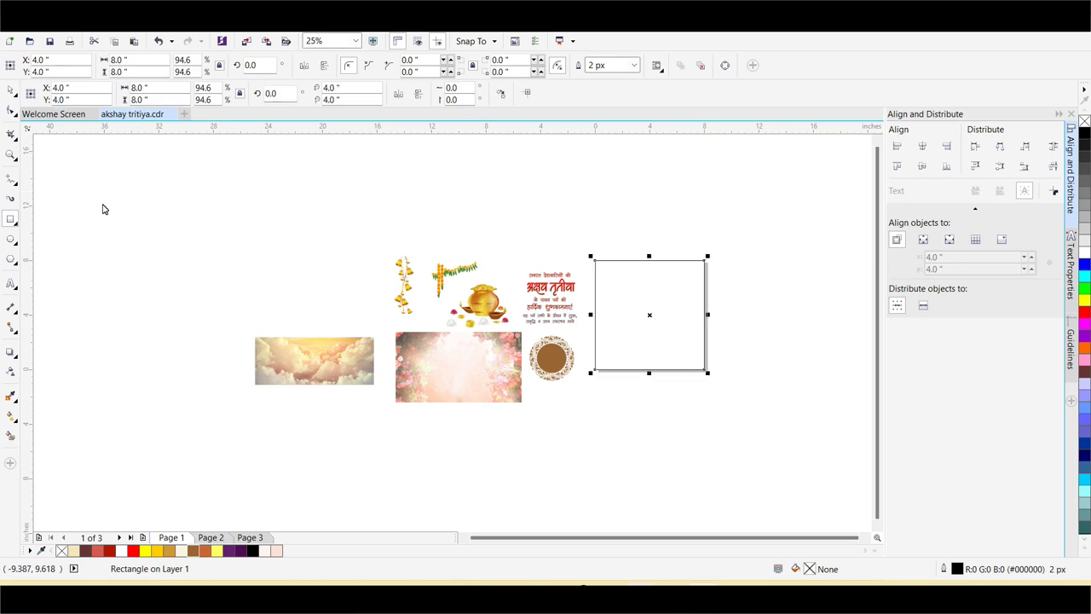
Step: Fill the page-sized square with the light peach colour #FAE1D6
left_click(12, 155)
left_click_drag(499, 244, 750, 418)
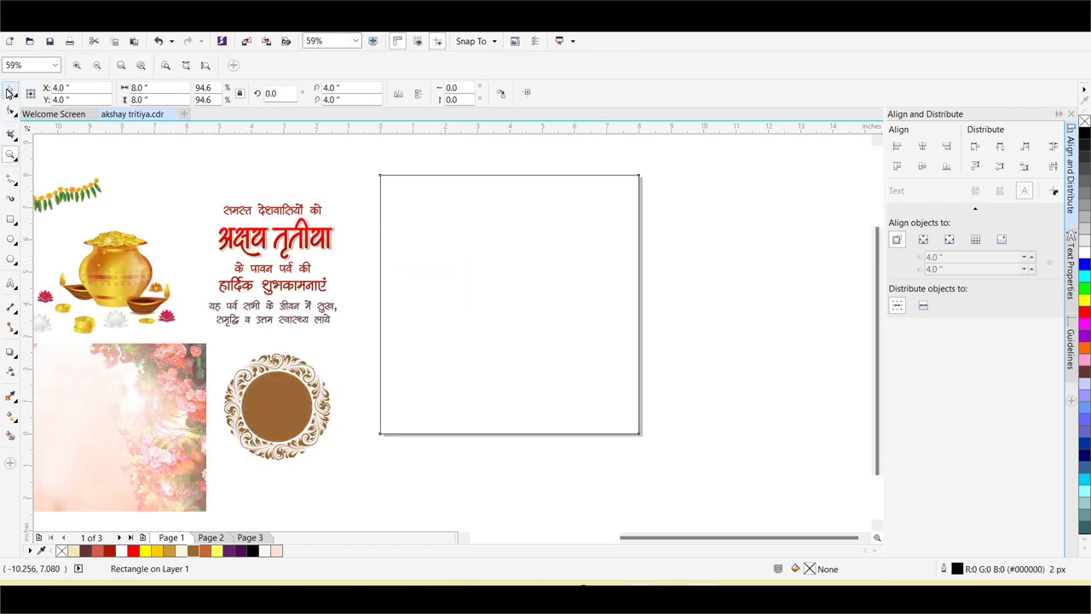
left_click(9, 92)
left_click(275, 552)
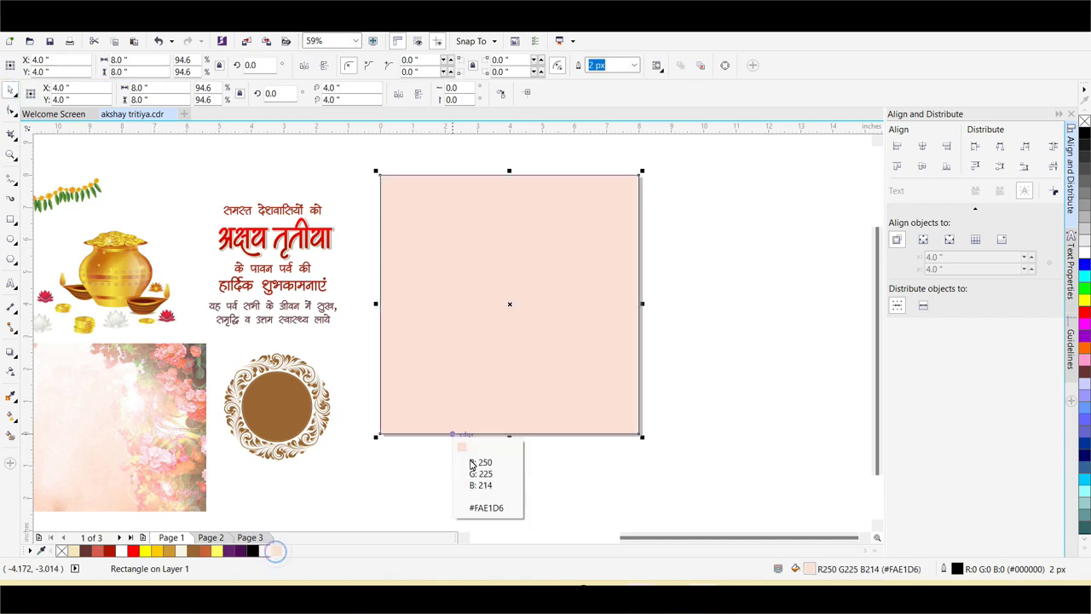
left_click(312, 488)
Step: Place the floral image over the upper part of the peach square, bring it to the front and fine-tune its position
left_click_drag(173, 434, 623, 240)
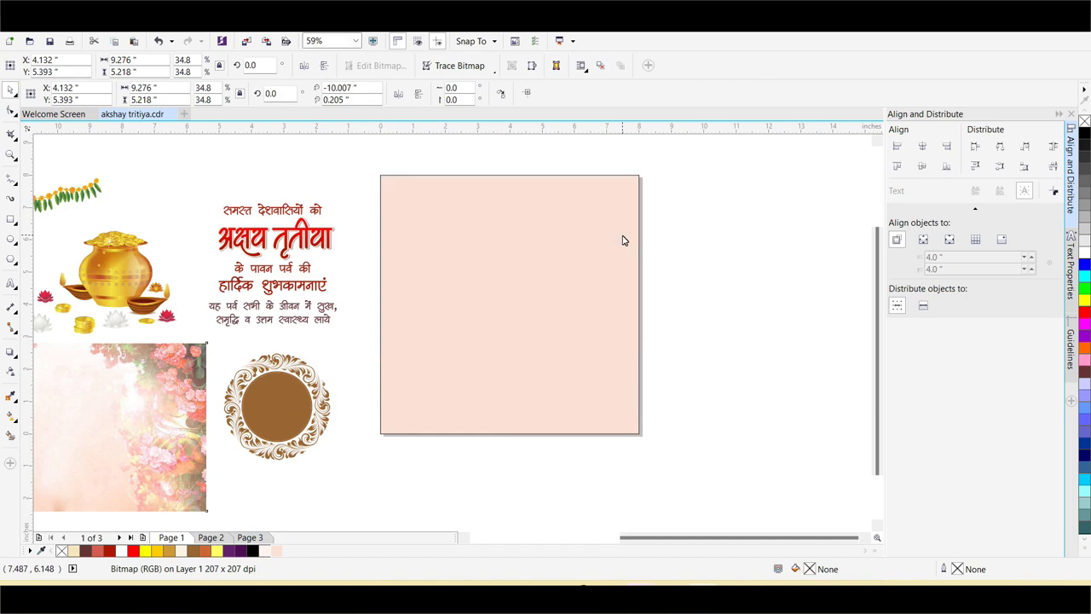
key("shift+Page_Up")
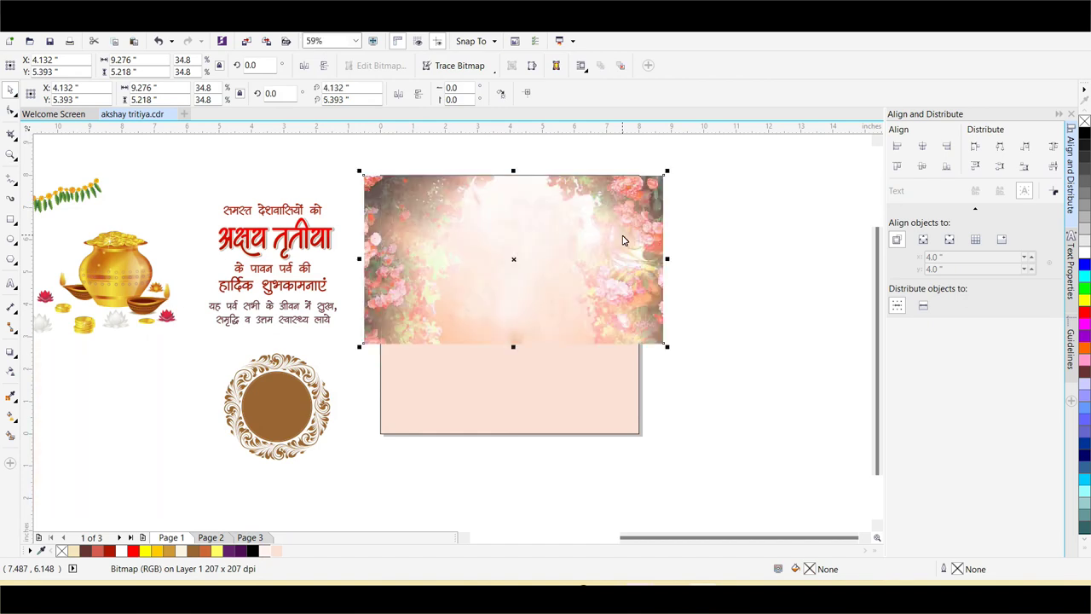
key("Up")
key("Left")
key("Left")
key("Left")
key("Up")
Step: Apply a linear transparency to the floral image so that it fades out towards its lower edge
left_click(9, 371)
left_click_drag(492, 202, 493, 329)
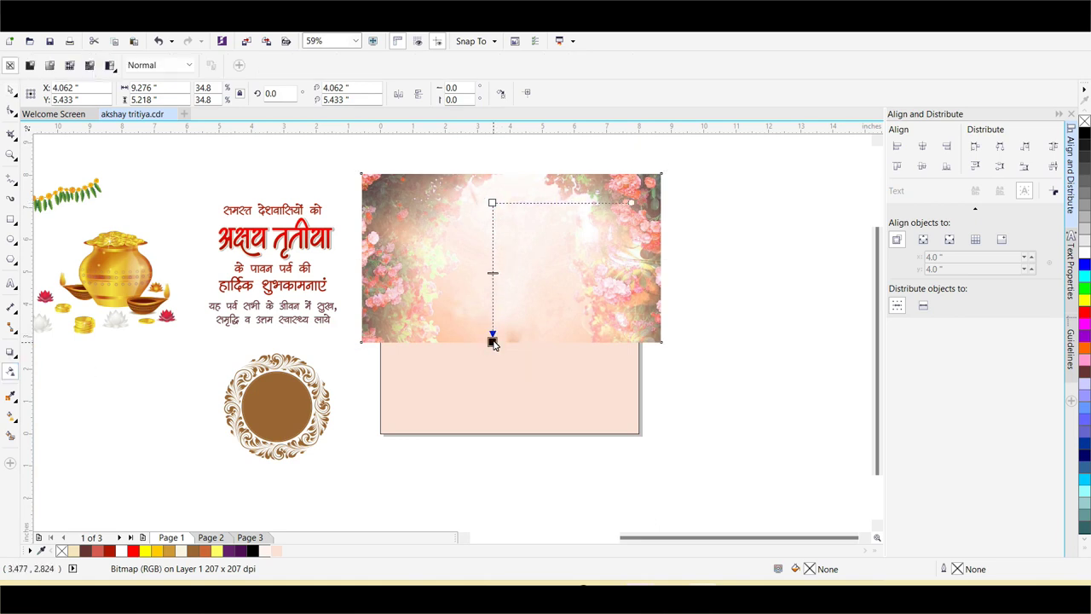
left_click_drag(494, 339, 492, 339)
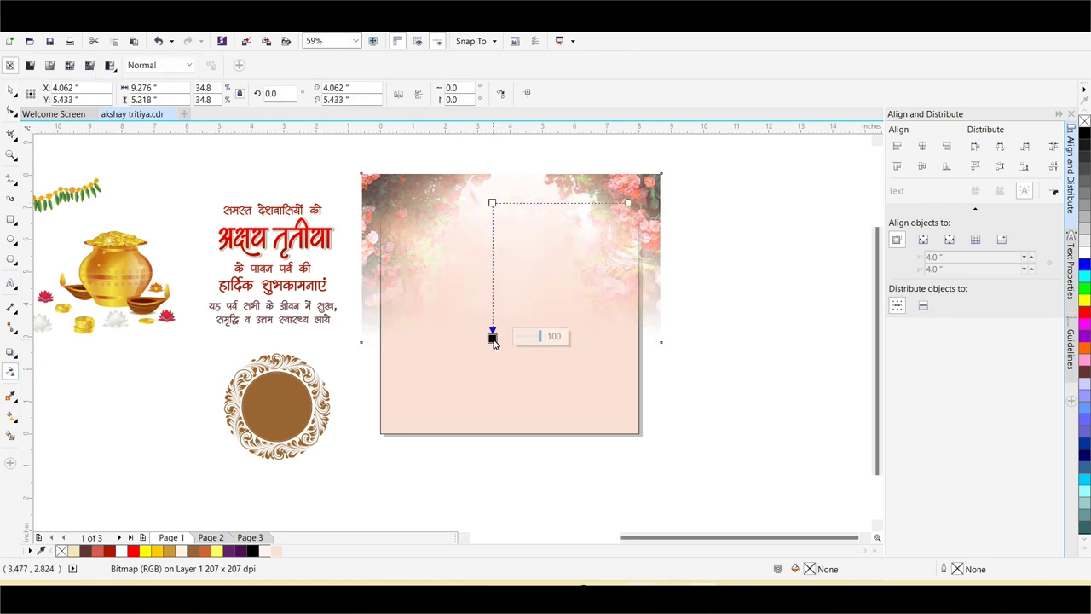
Step: PowerClip the faded floral image inside the peach square
left_click(8, 96)
right_click(609, 224)
left_click(642, 224)
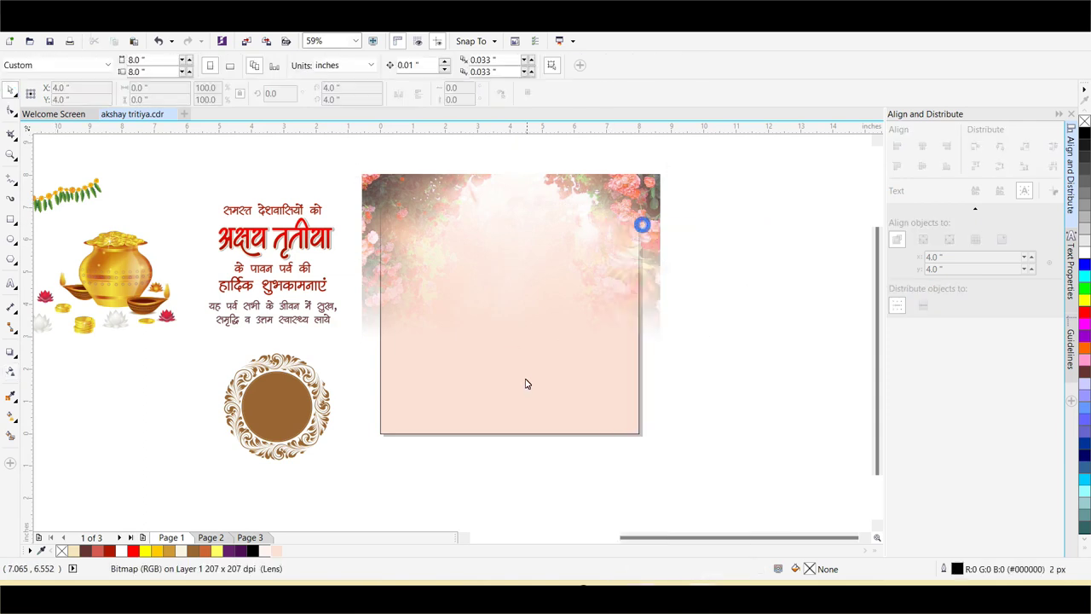
left_click(526, 383)
Step: Move the cloud image onto the lower part of the square, covering its full width
scroll(706, 266, "down", 2)
left_click_drag(222, 341, 623, 321)
scroll(675, 338, "up", 4)
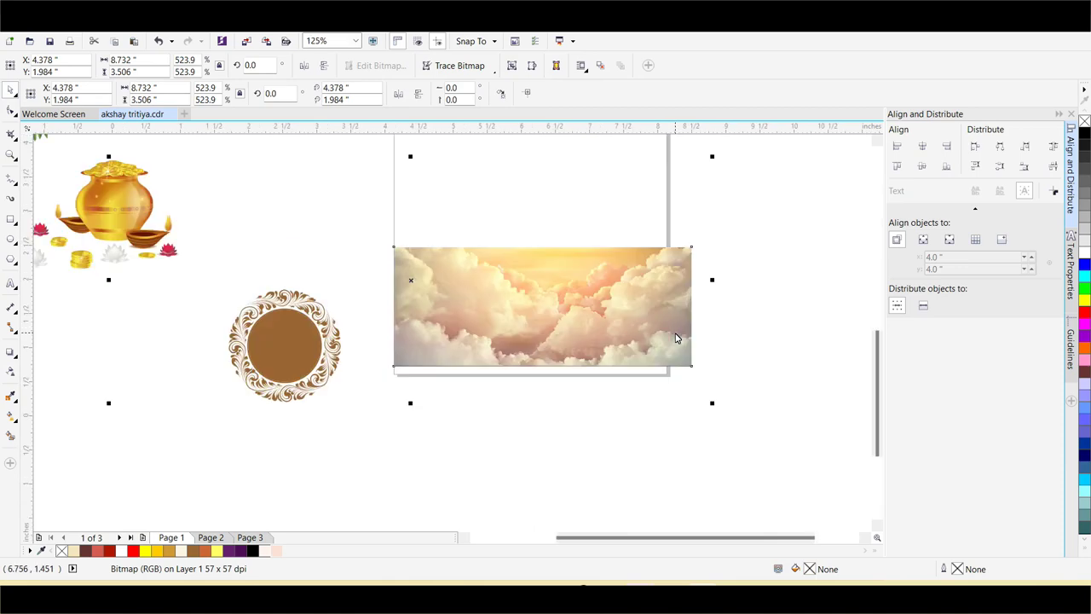
left_click_drag(673, 337, 644, 363)
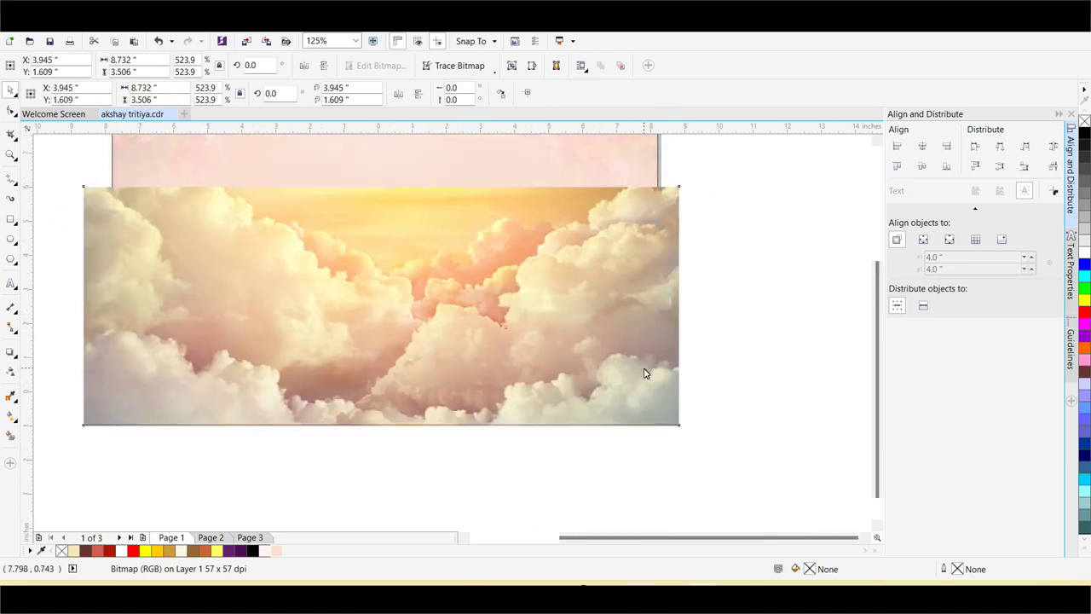
scroll(645, 363, "down", 2)
Step: Apply a linear transparency to the cloud image so that it fades out towards its upper edge
left_click(10, 371)
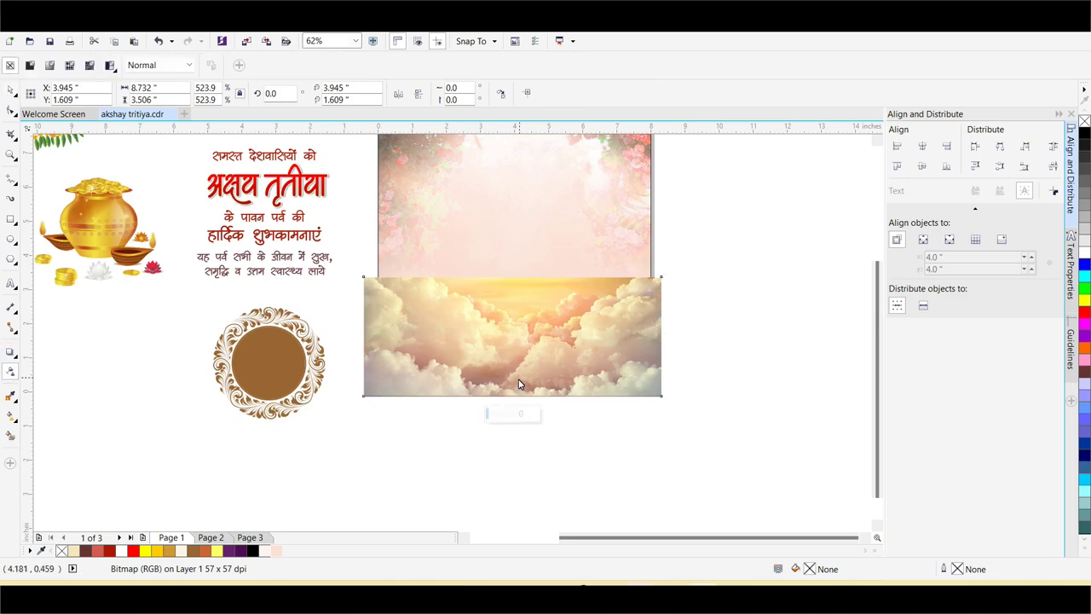
left_click_drag(519, 321, 518, 303)
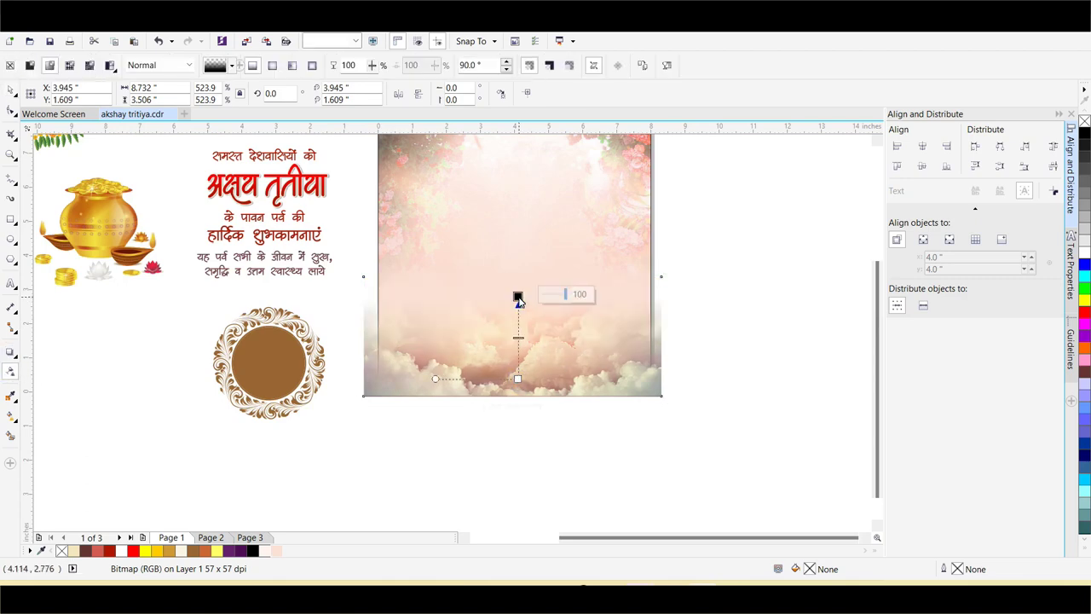
Step: PowerClip the faded cloud image inside the square together with the flowers
left_click(12, 95)
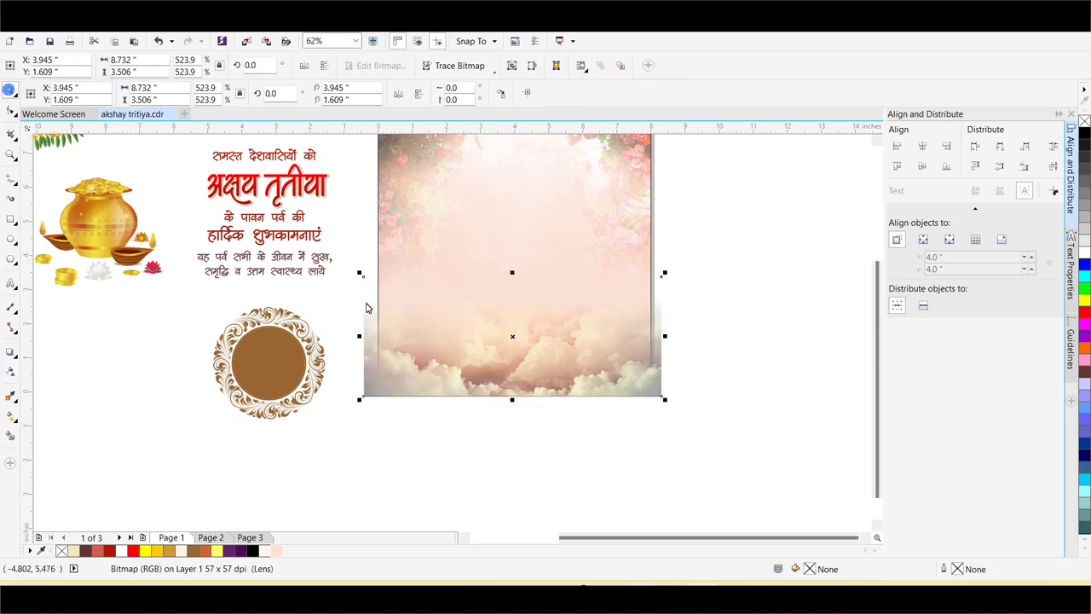
right_click(401, 341)
left_click(452, 212)
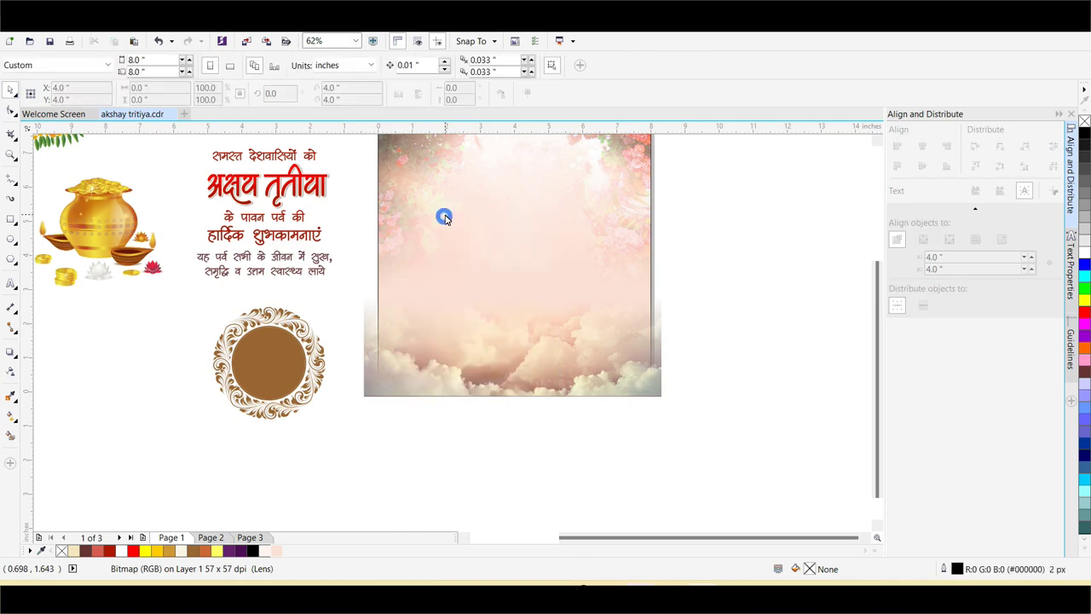
left_click(443, 214)
scroll(592, 480, "down", 2)
Step: Remove the outline from the background square
left_click(701, 450)
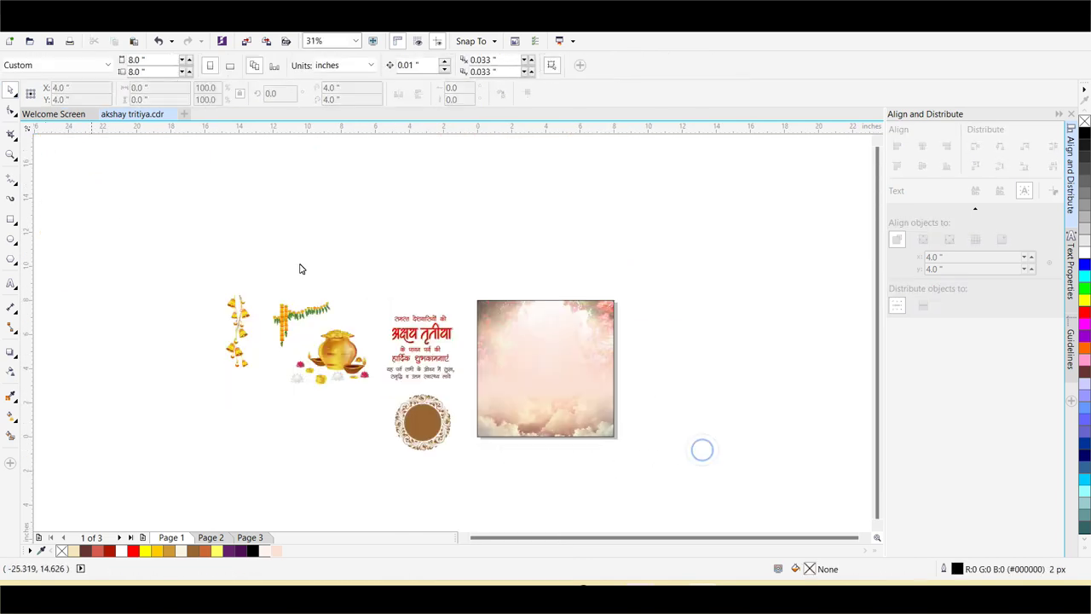
left_click(579, 343)
right_click(61, 550)
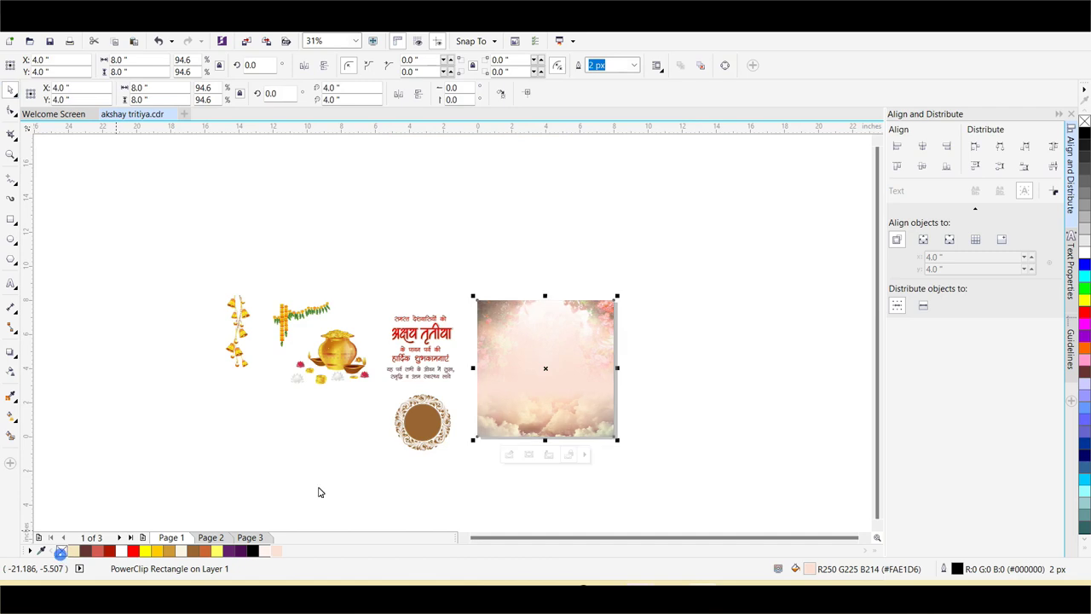
Step: Place the marigold garland in the upper-left corner of the background in front of it, and fine-tune its position
left_click(10, 154)
left_click_drag(232, 271, 708, 495)
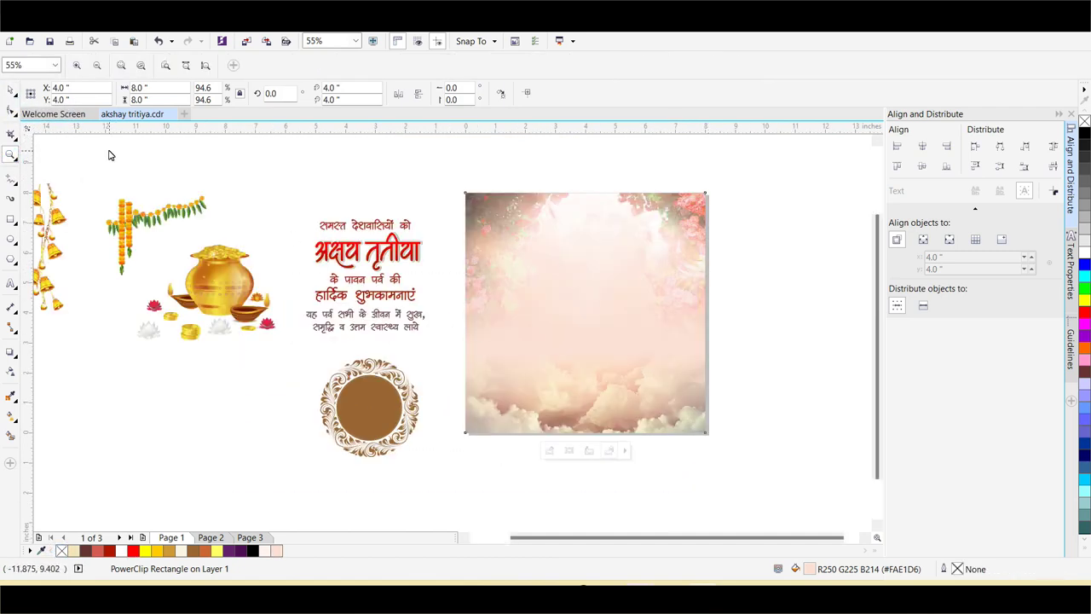
left_click(10, 91)
left_click(128, 222)
left_click_drag(128, 221, 491, 228)
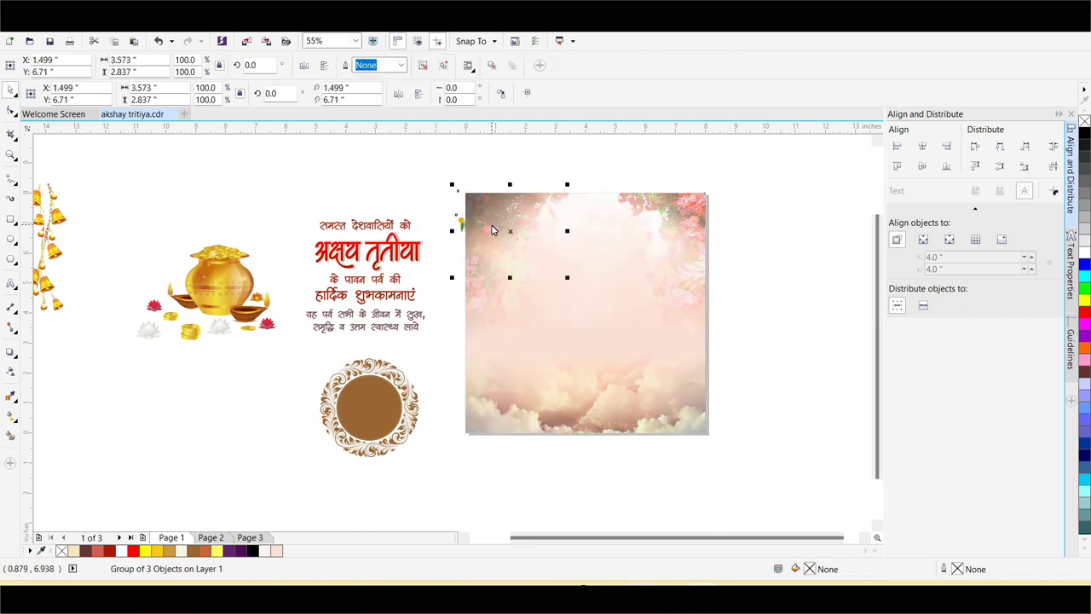
key("Right")
key("Right")
key("Right")
key("Up")
key("Up")
key("Up")
key("Up")
Step: Duplicate the garland, mirror the copy horizontally and place it in the background's upper-right corner
left_click_drag(492, 226, 492, 225)
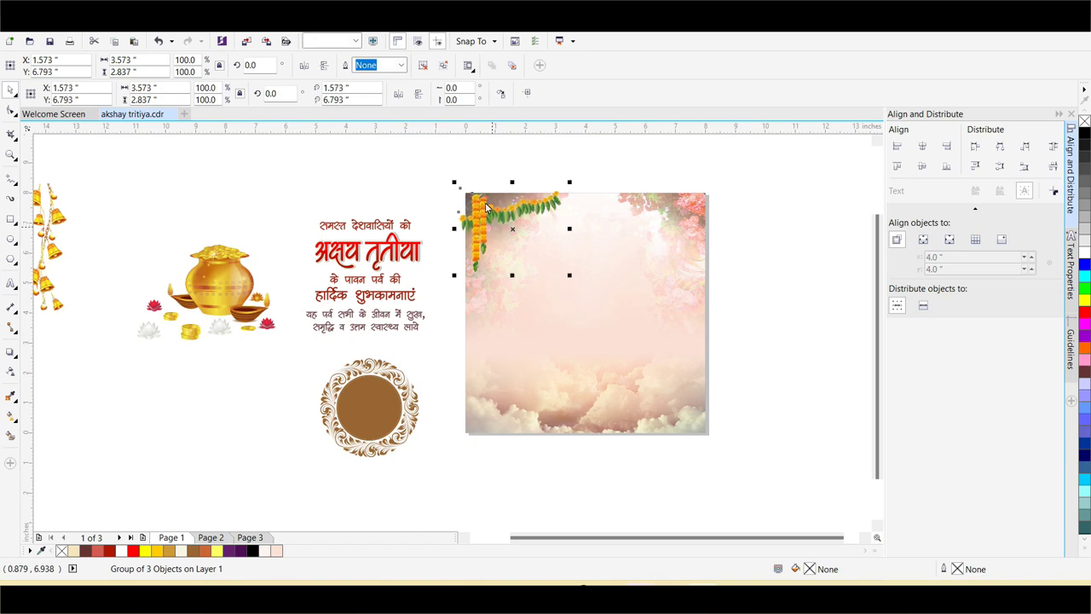
left_click(400, 93)
left_click_drag(512, 211, 652, 223)
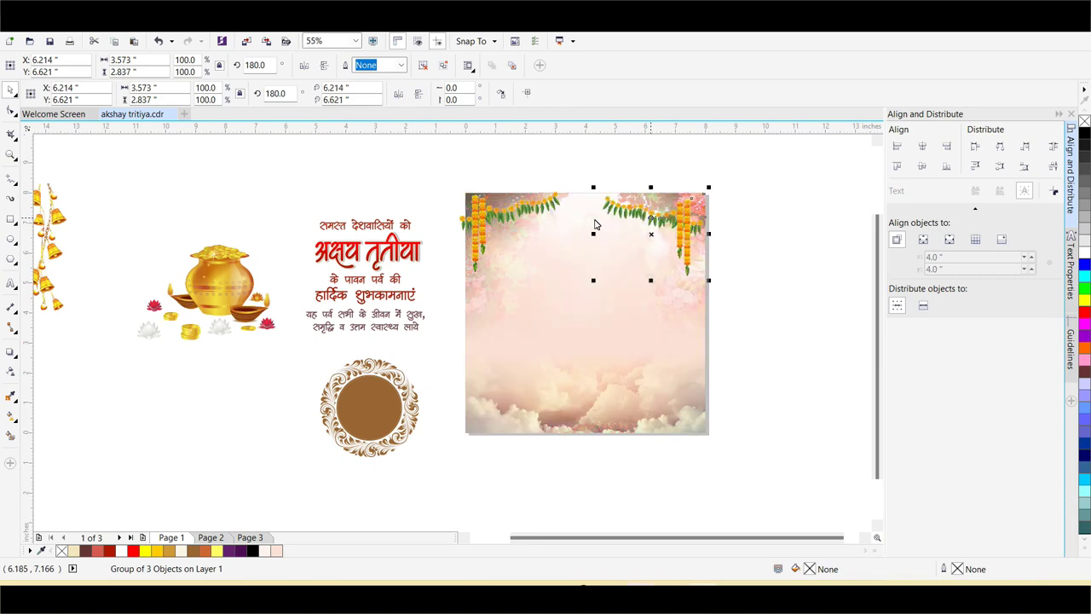
Step: Align the two marigold garlands by their top edges
left_click(524, 216, "shift")
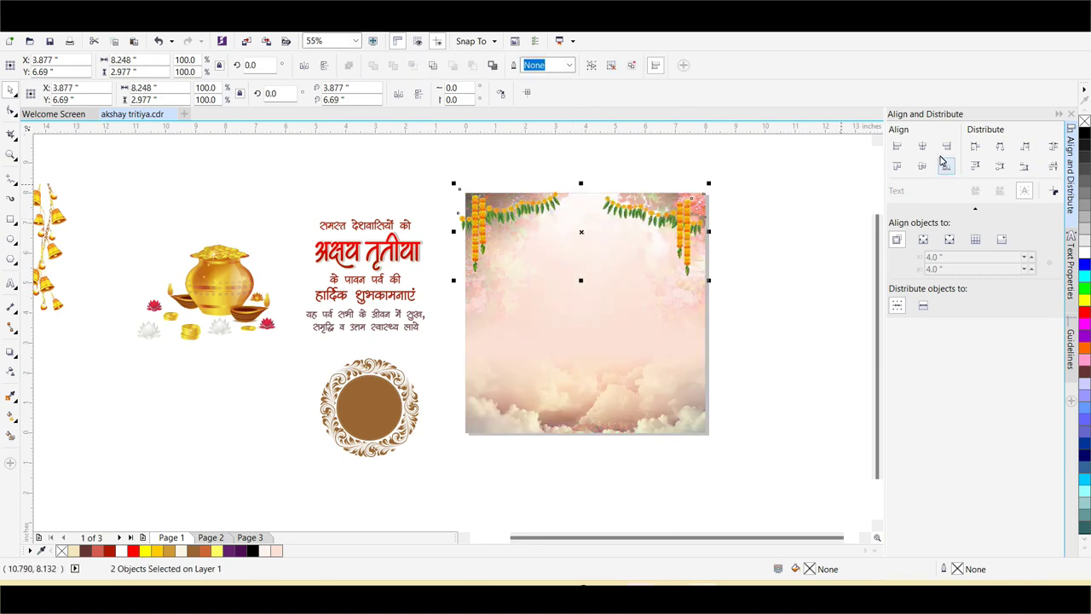
left_click(897, 167)
left_click(825, 195)
Step: Shift both garlands together slightly right and up so that they sit symmetrically across the background's upper edge
left_click(688, 217)
left_click(522, 224, "shift")
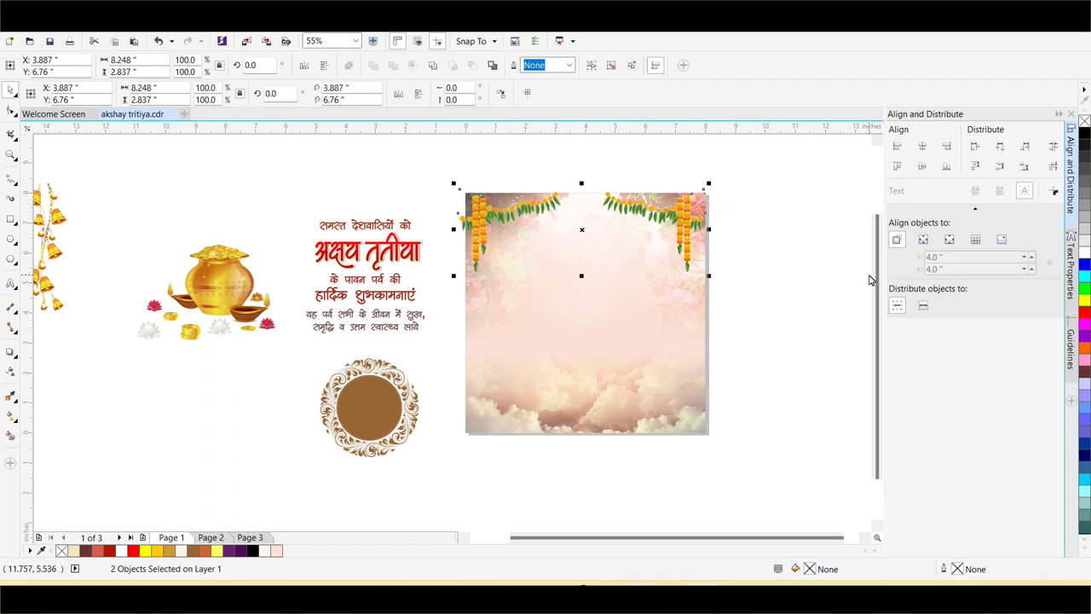
key("Right")
key("Right")
key("Right")
key("Right")
key("Right")
key("Right")
key("Up")
key("Right")
key("Right")
key("Right")
key("Right")
key("Right")
key("Right")
key("Right")
key("Right")
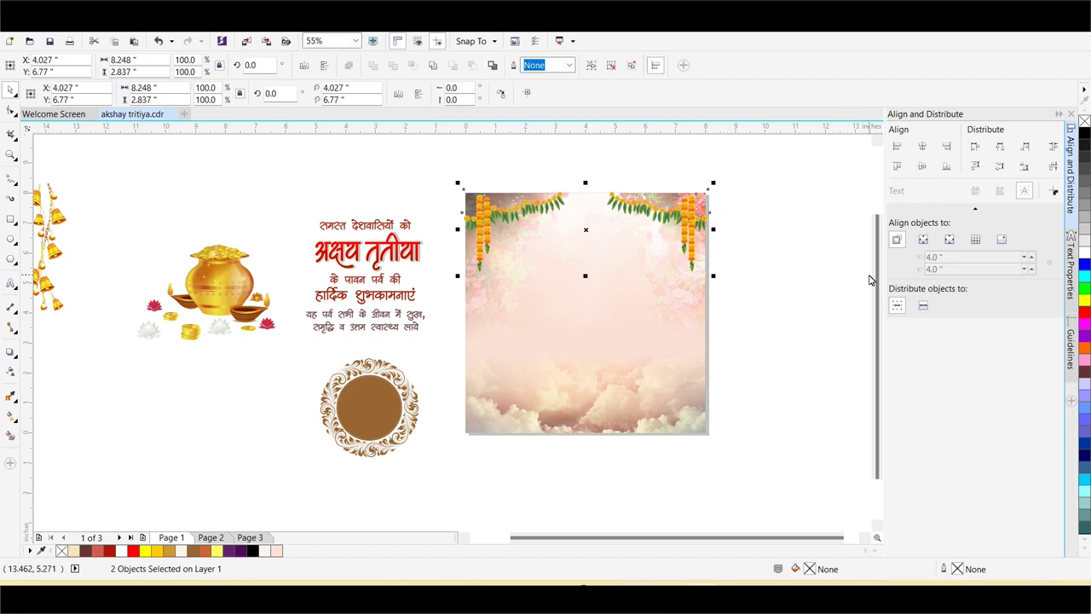
Step: PowerClip both marigold garlands inside the square background
right_click(689, 215)
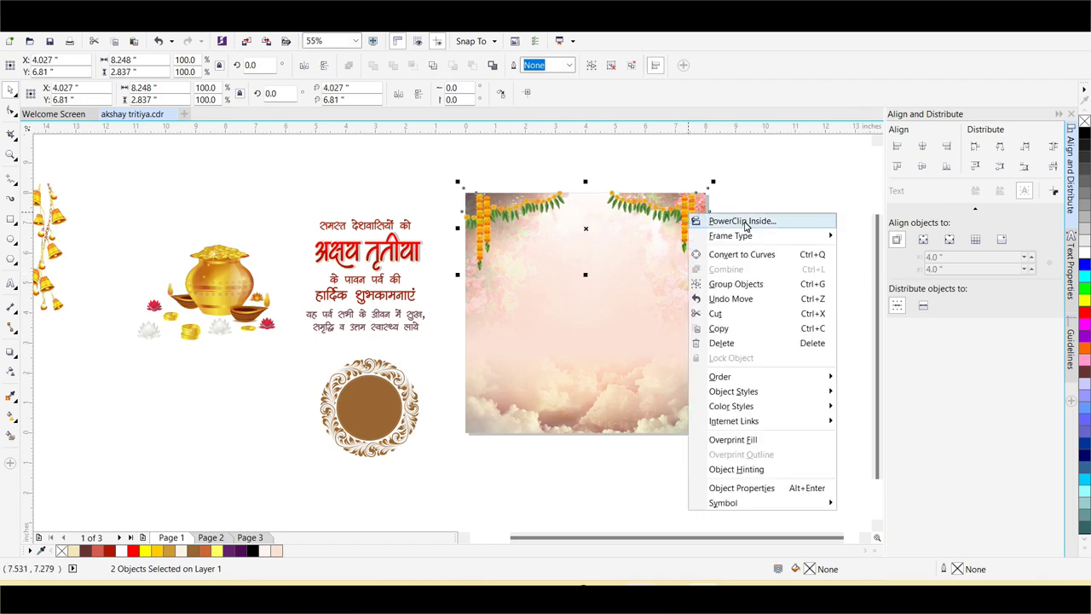
left_click(744, 222)
left_click(608, 283)
left_click(772, 282)
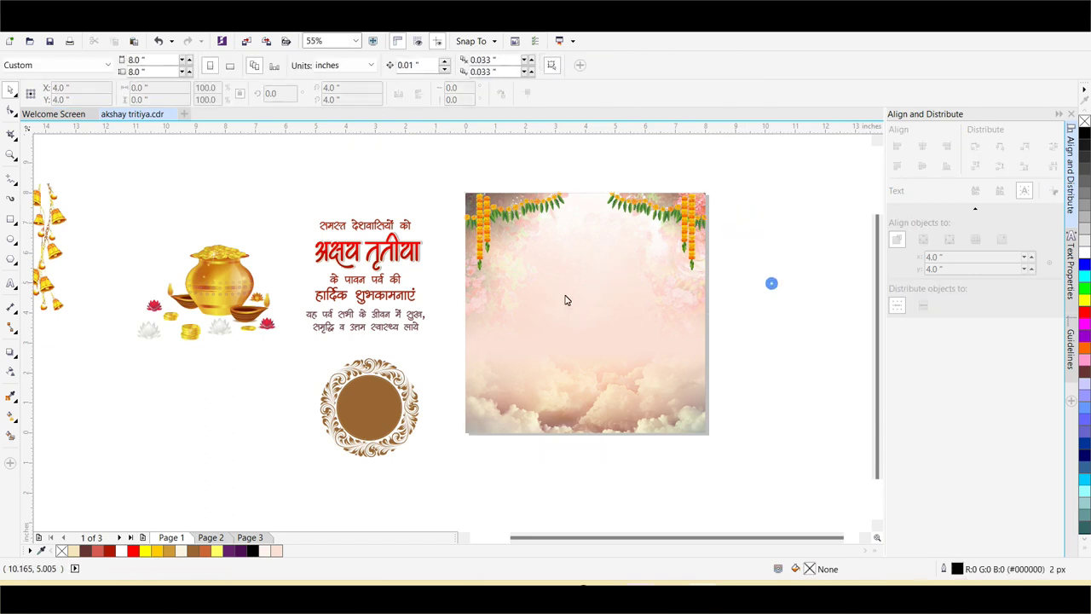
Step: Place the hanging golden bells over the garland in the background's upper-right corner, centred at about X 6.9, Y 5.8 inches
left_click(246, 292)
left_click_drag(53, 230, 682, 239)
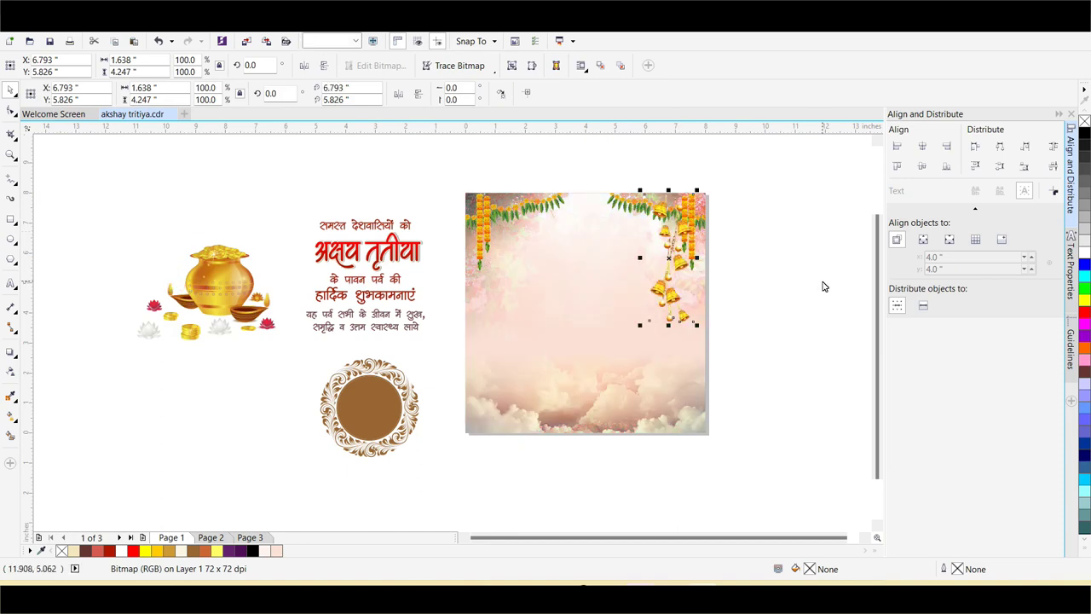
left_click_drag(677, 274, 680, 275)
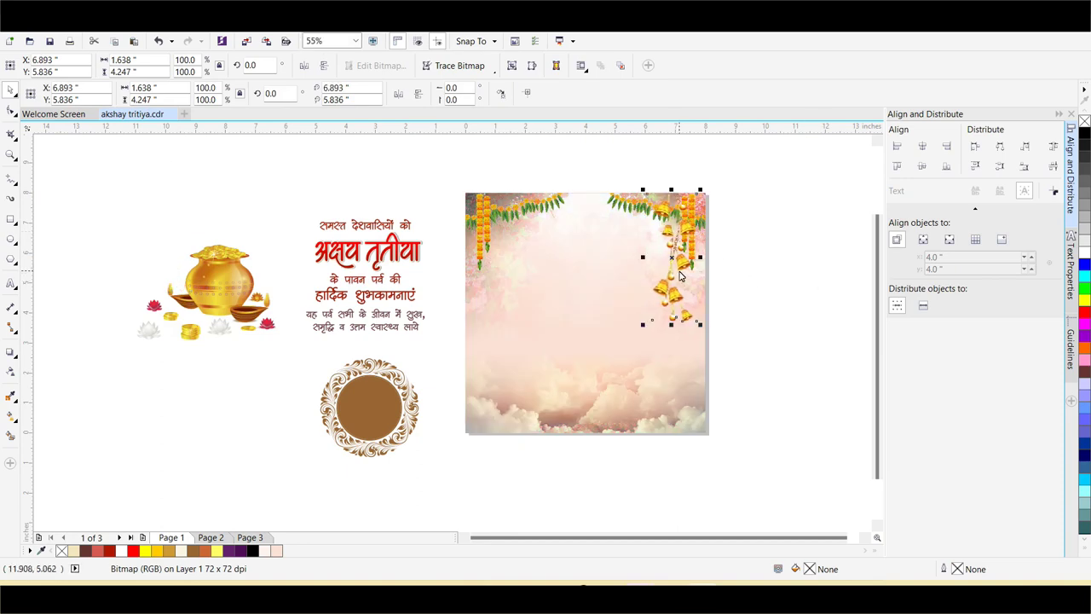
left_click(764, 296)
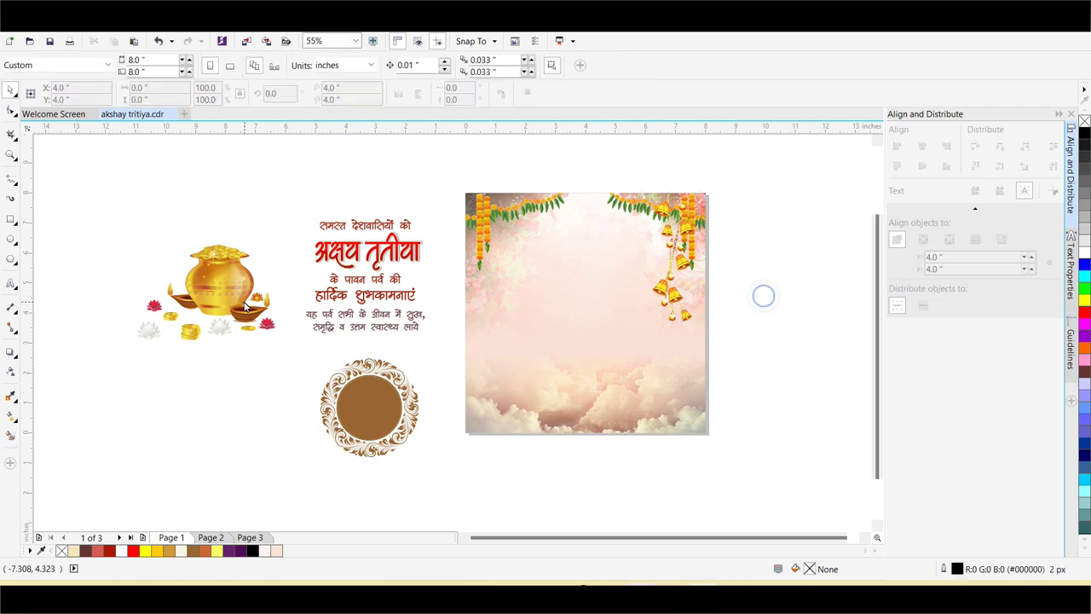
Step: Select the whole Hindi greeting text block, move it onto the background's upper left-centre area, and nudge it left
left_click(254, 300)
left_click_drag(296, 193, 449, 345)
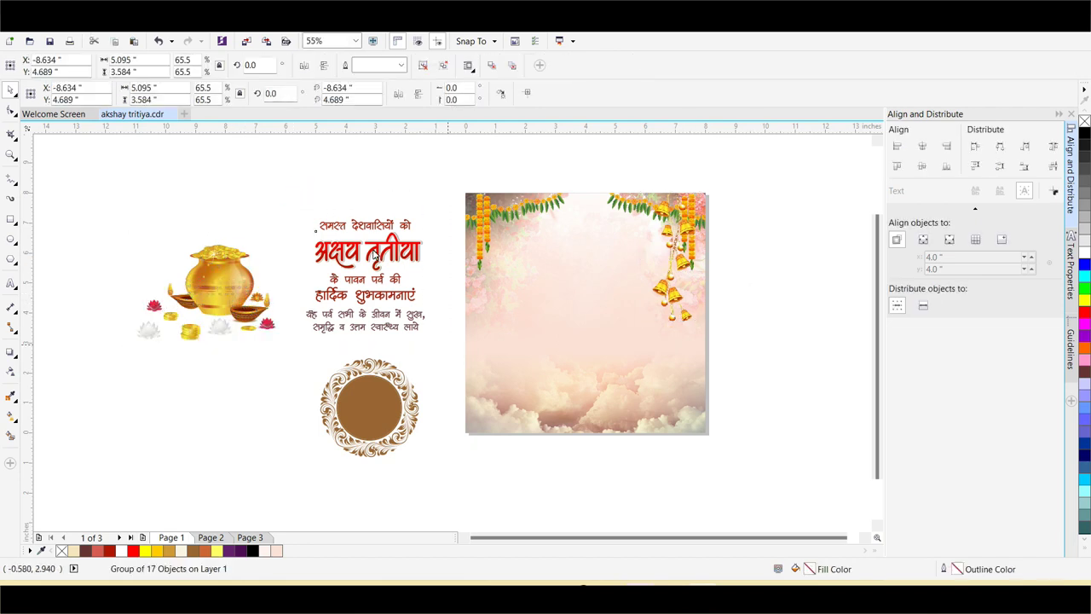
left_click_drag(383, 251, 577, 267)
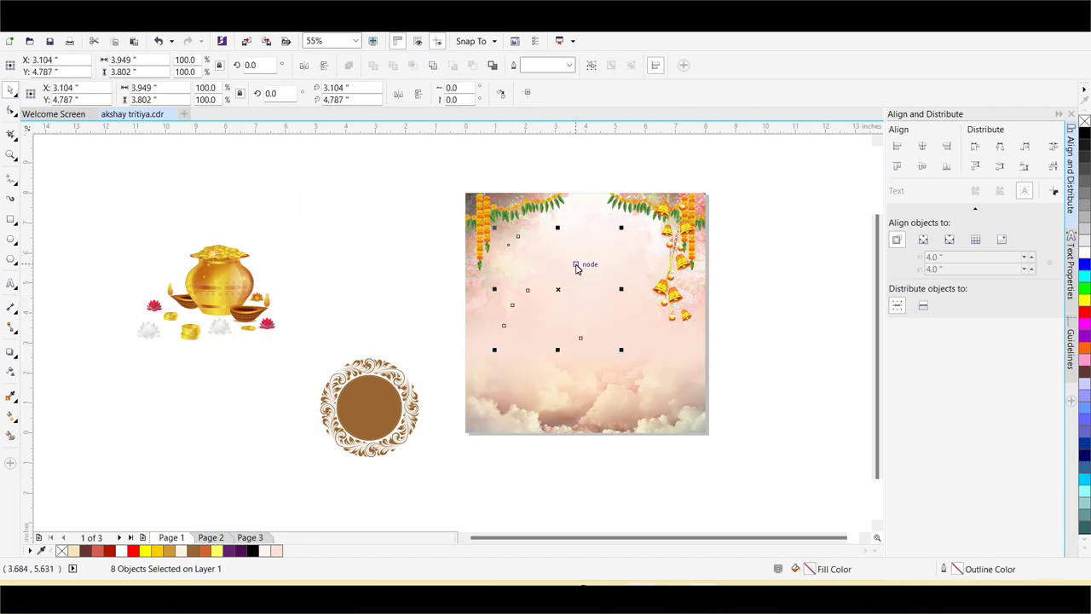
left_click_drag(115, 189, 448, 521)
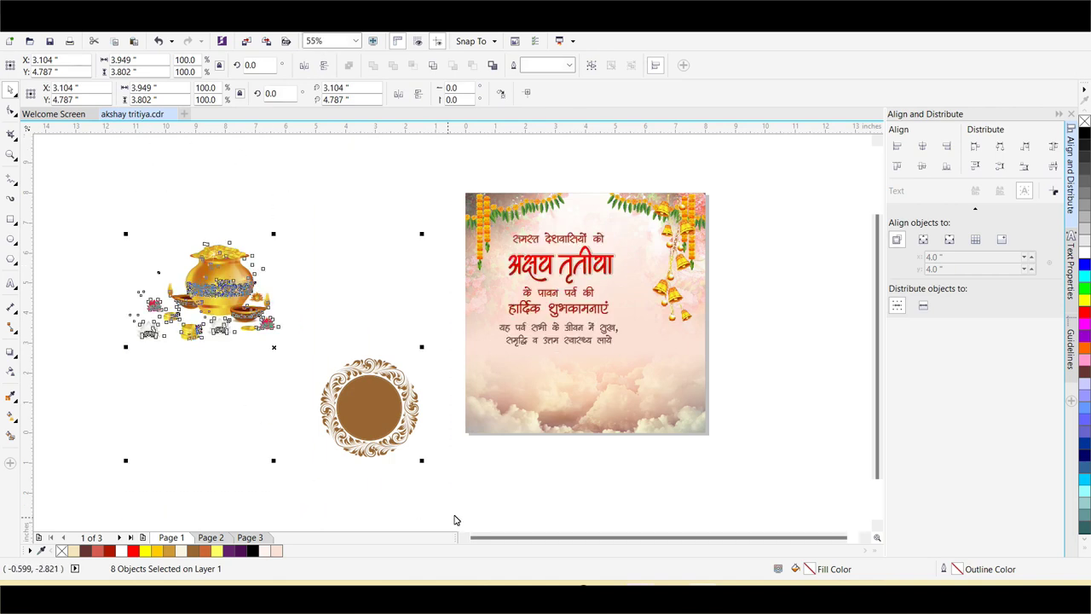
left_click_drag(424, 231, 647, 359)
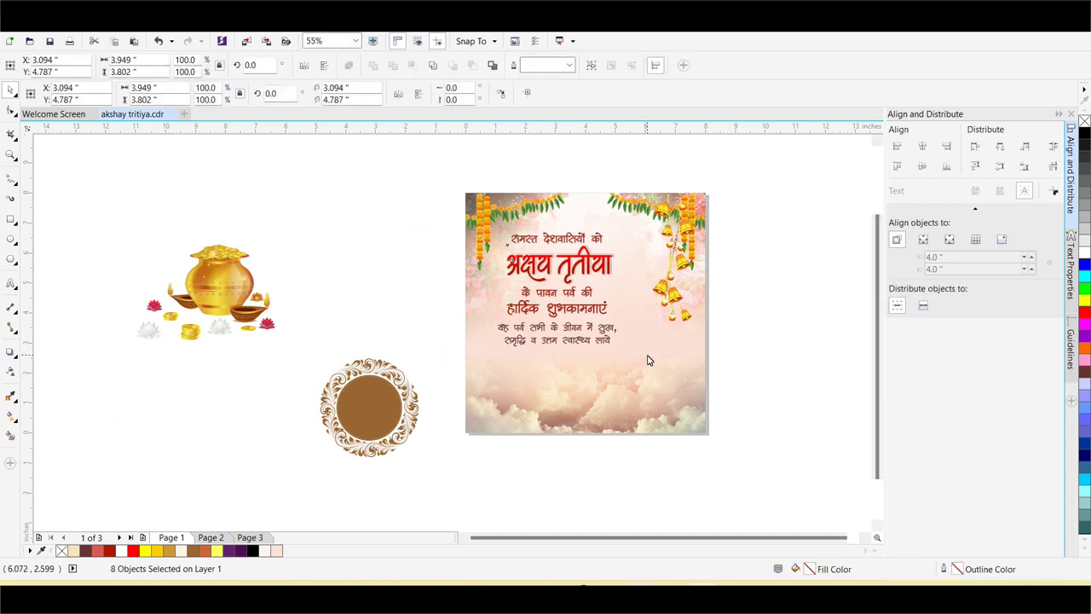
Step: Place the golden pot group in the background's lower-right area, and shift the greeting text to about X 2.7, Y 4.7 inches
left_click(214, 298)
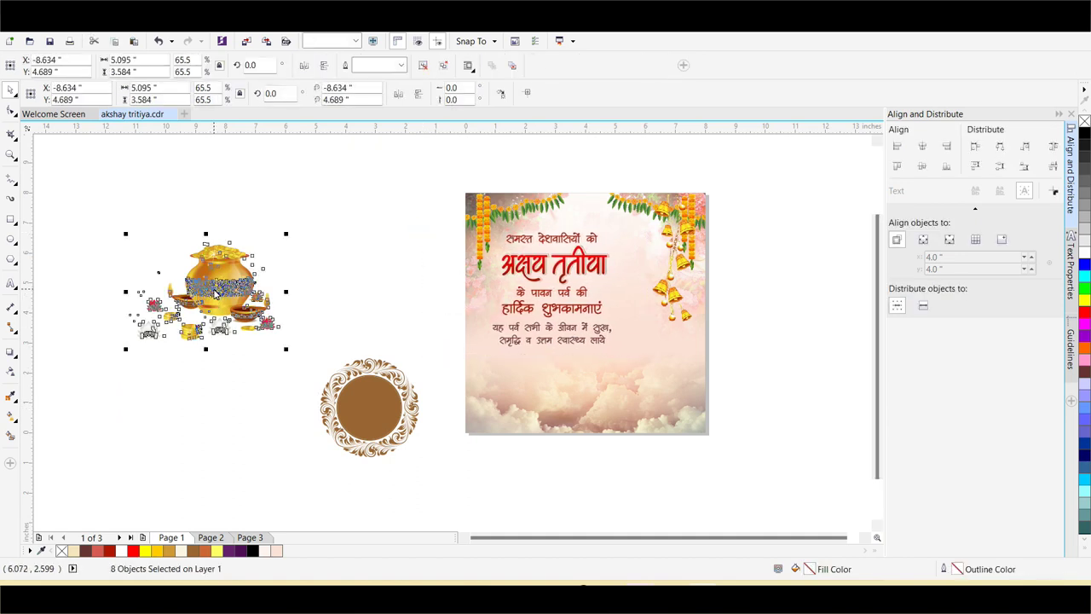
left_click_drag(213, 298, 635, 369)
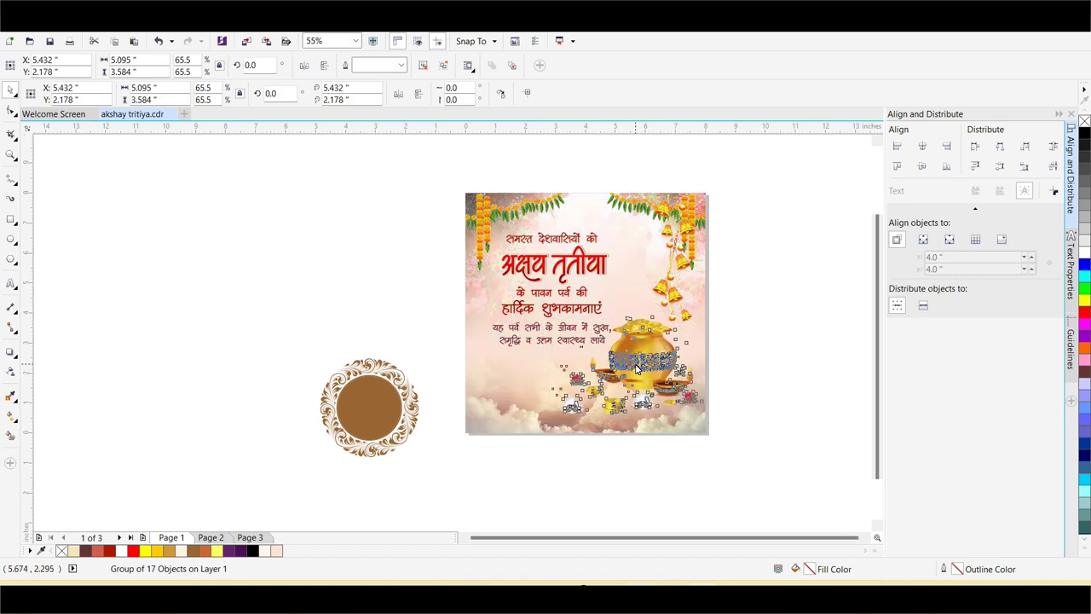
left_click(385, 236)
left_click_drag(409, 211, 643, 362)
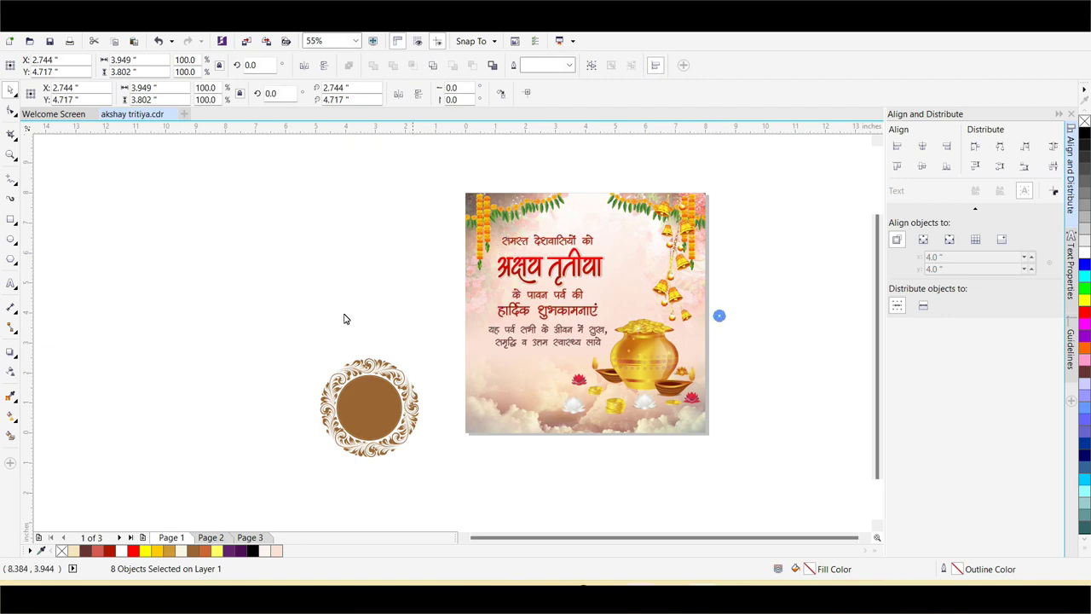
Step: Fill the round floral ornament with white and place it behind the upper part of the pot, centred at about X 6.0, Y 3.5 inches
left_click(274, 316)
scroll(274, 317, "down", 2)
left_click_drag(323, 351, 513, 325)
scroll(494, 377, "up", 2)
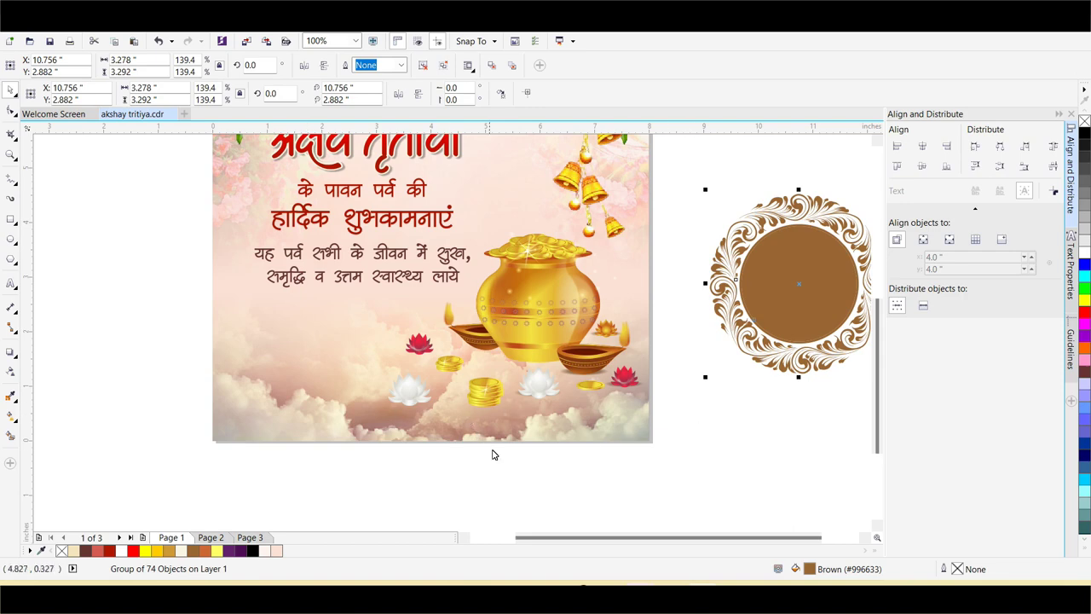
scroll(525, 362, "down", 1)
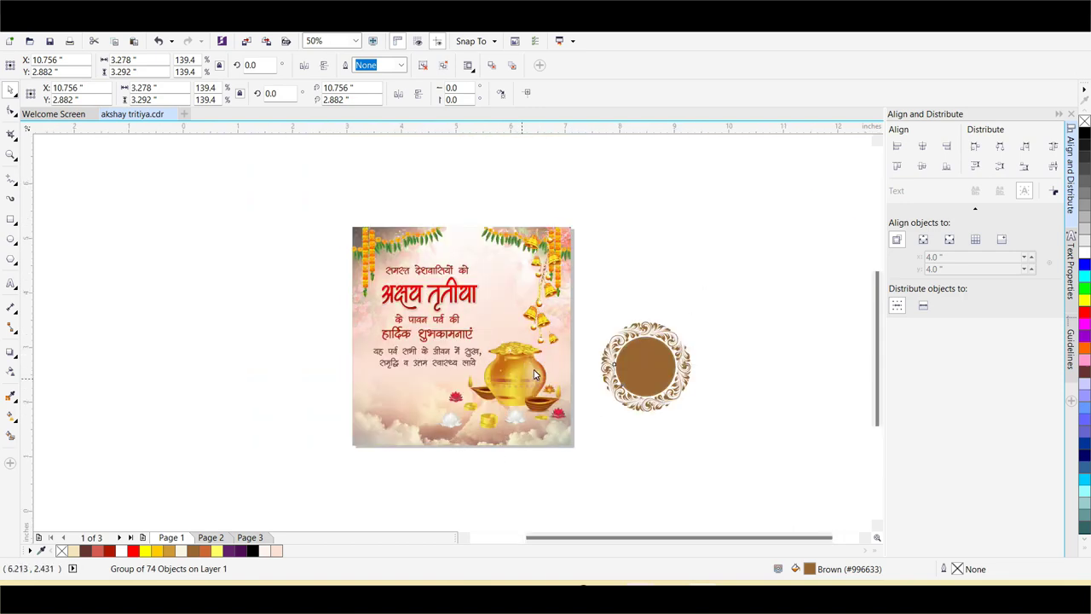
scroll(537, 339, "up", 1)
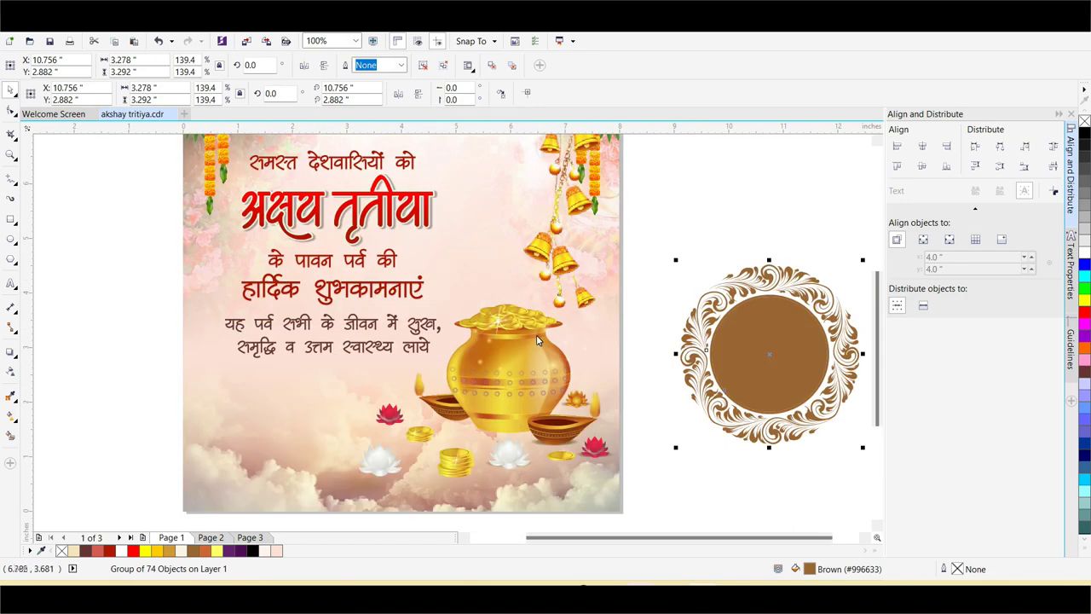
left_click(1084, 255)
left_click_drag(780, 324, 548, 415)
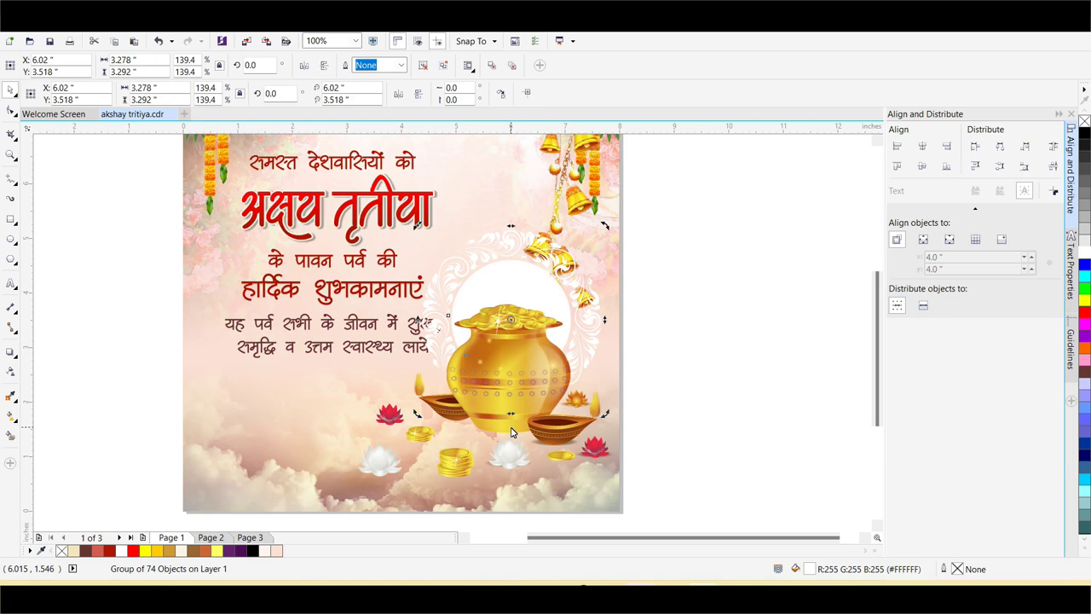
Step: Try to send the pot group behind the white ornament, and undo the stacking change
key("ctrl+Page_Up")
left_click(451, 447)
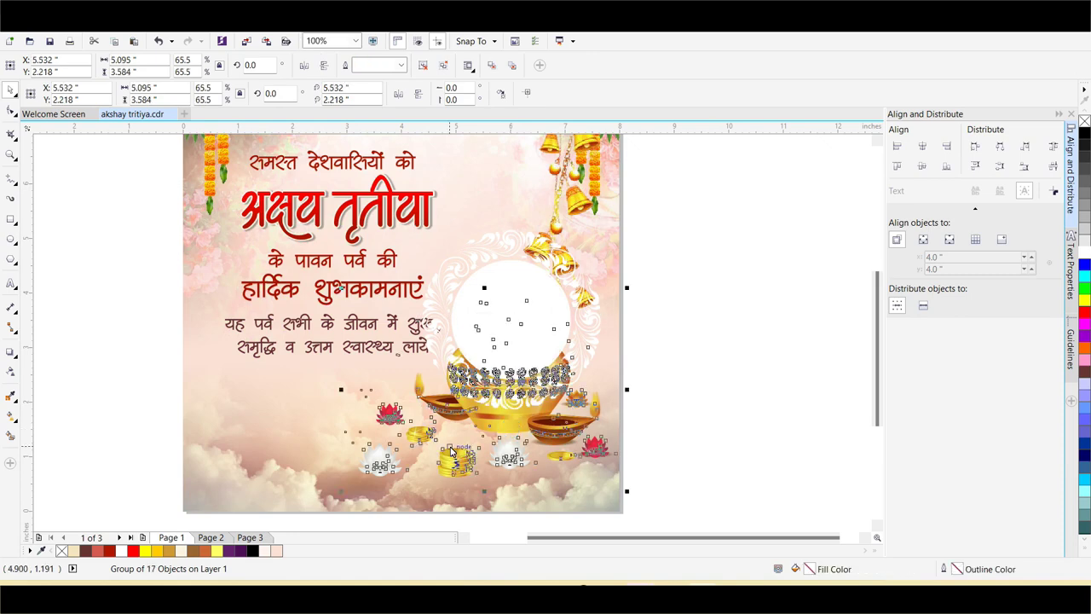
key("ctrl+z")
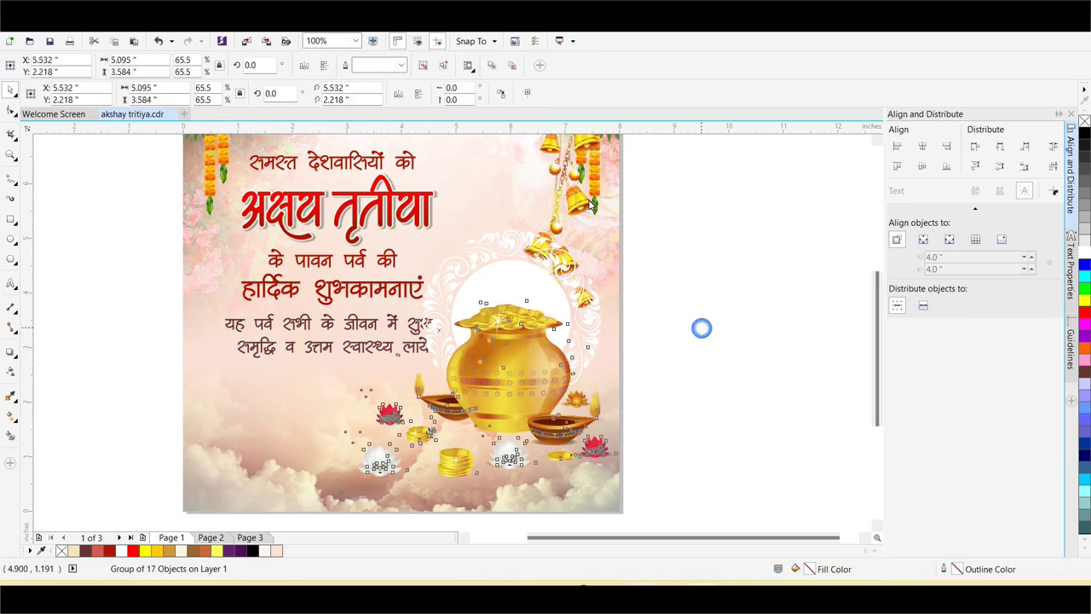
Step: Bring the hanging bells and the greeting text in front of the white ornament
left_click(571, 213)
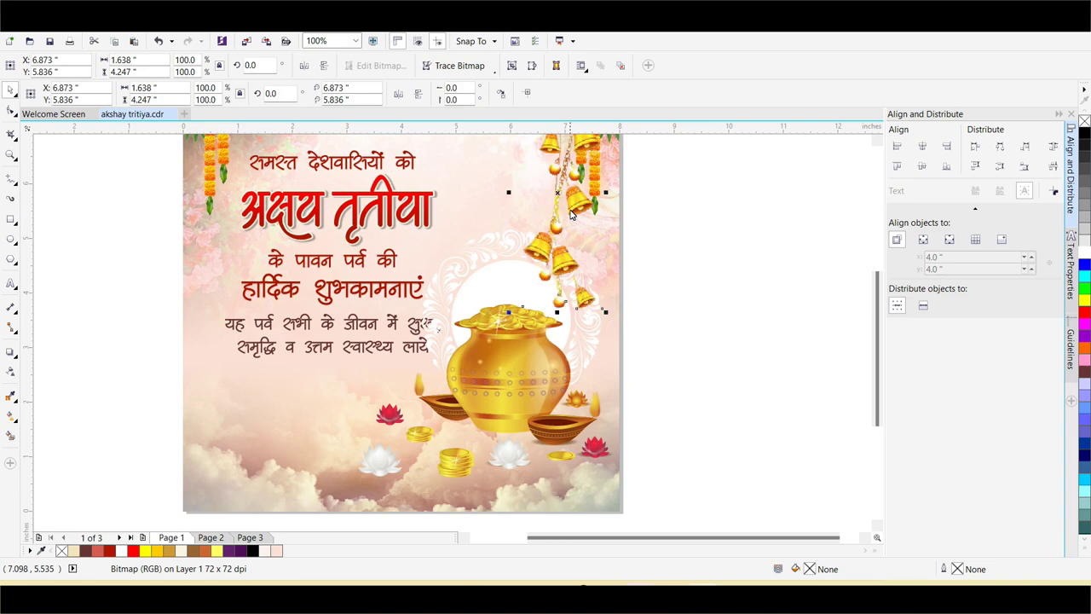
scroll(402, 301, "down", 1)
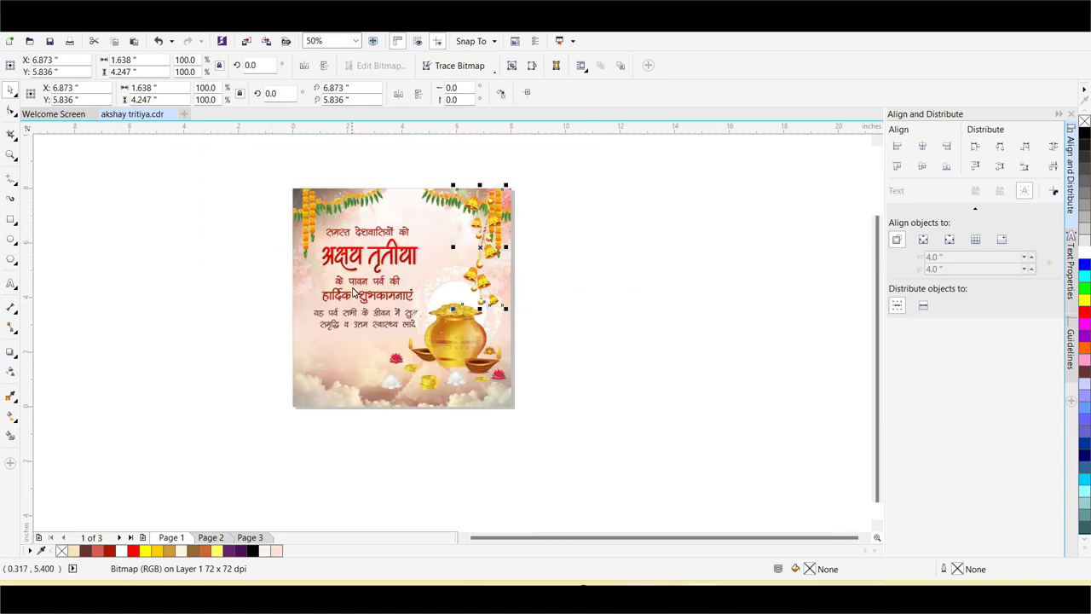
left_click_drag(209, 207, 413, 337)
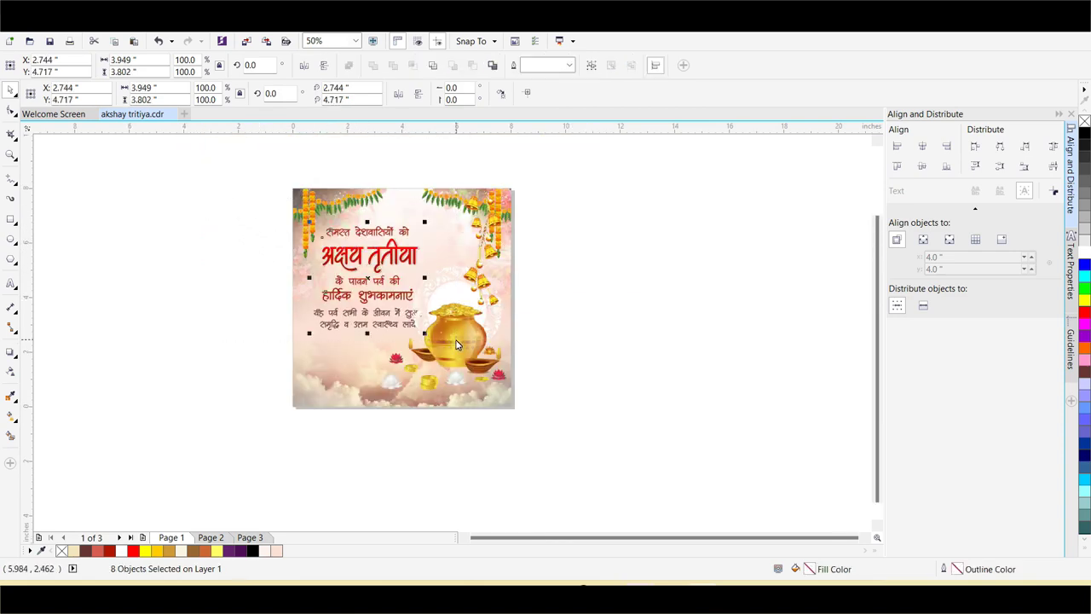
left_click(585, 340)
Step: Nudge the complete greeting text block slightly left, away from the pot and the white ornament
key("z")
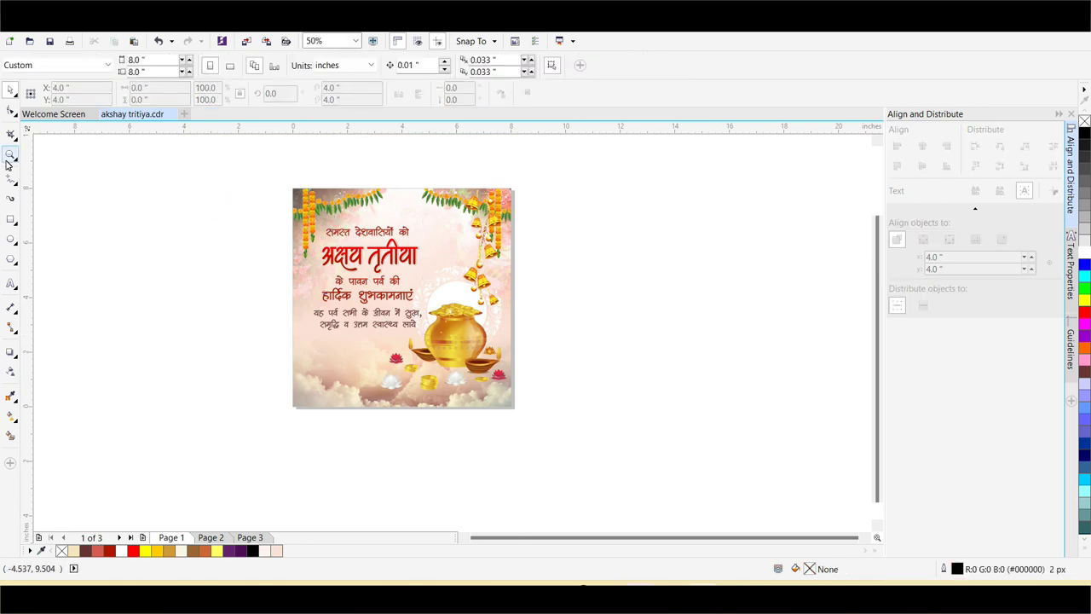
left_click_drag(271, 180, 553, 429)
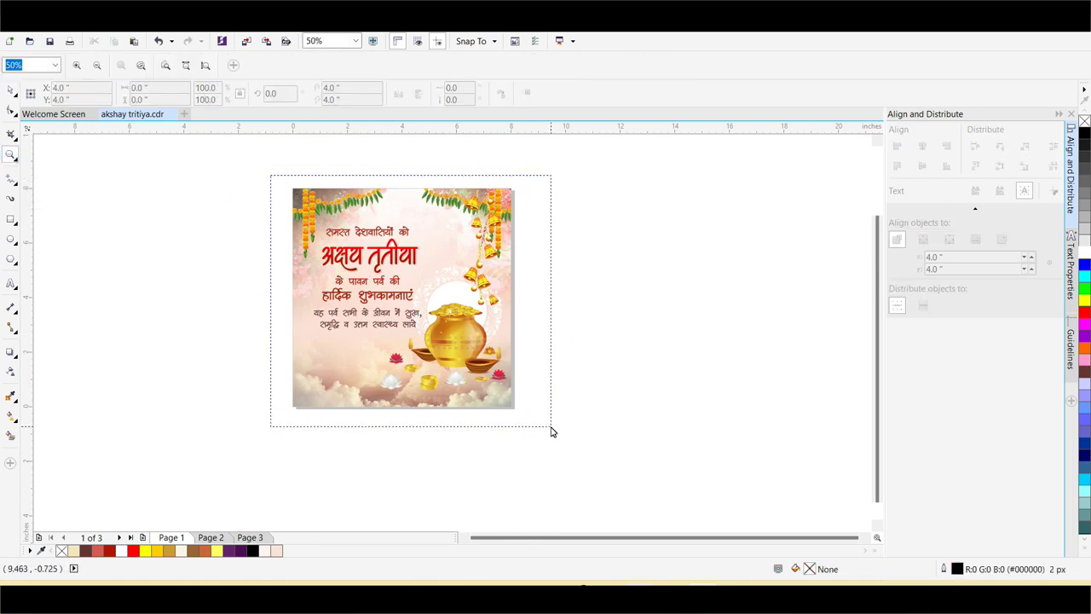
left_click(11, 91)
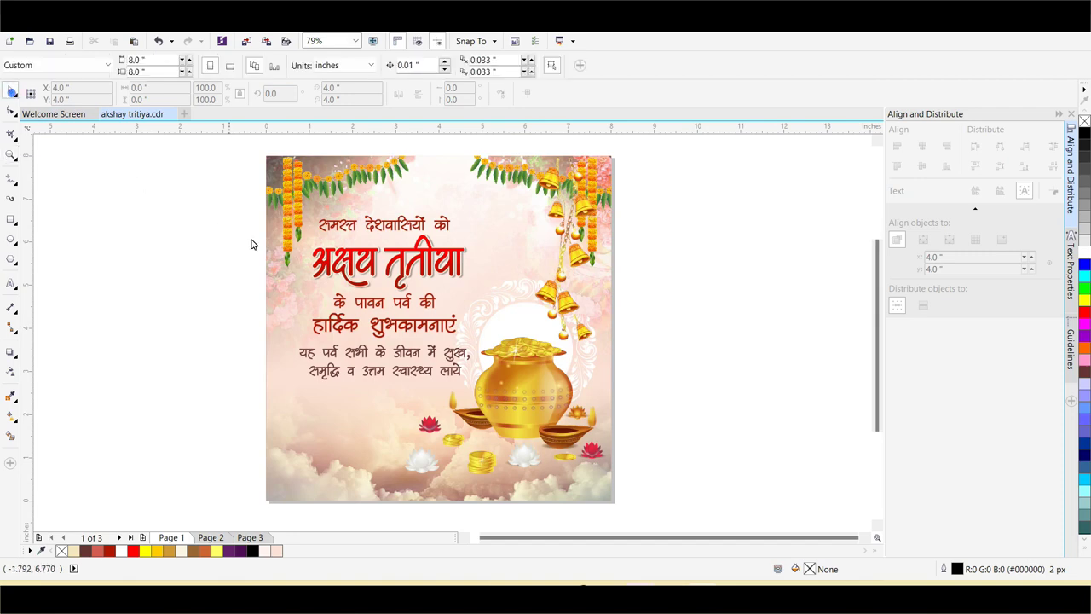
left_click_drag(230, 208, 503, 404)
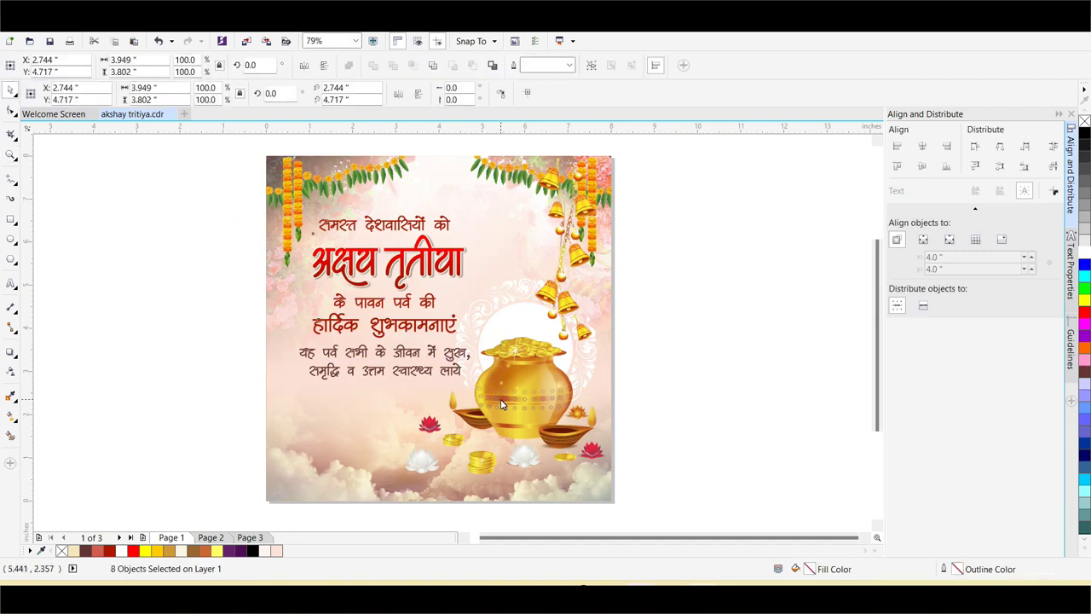
key("Left")
left_click(699, 353)
left_click(508, 299)
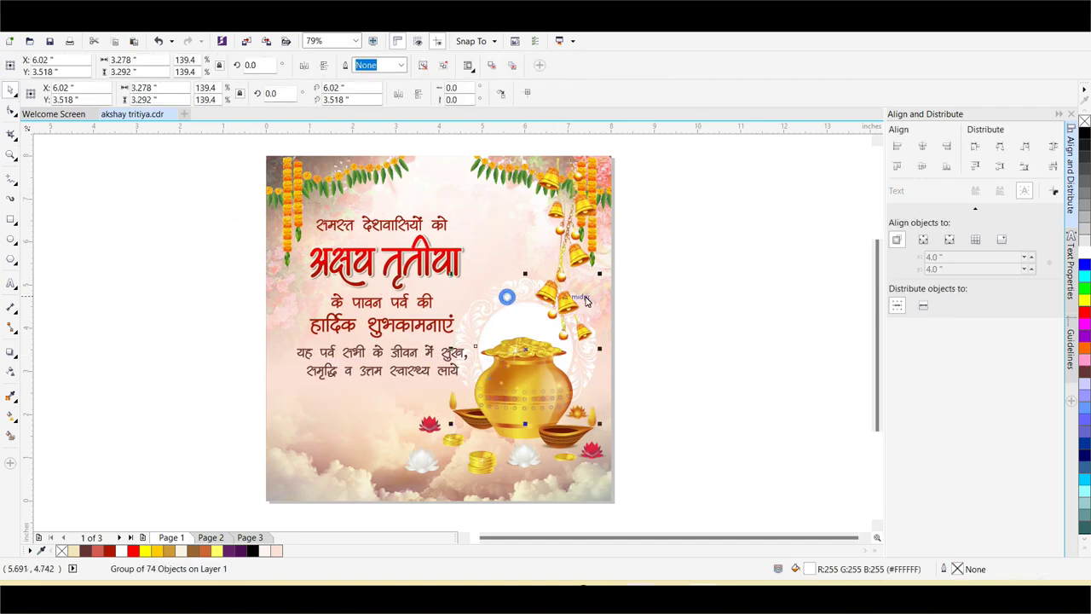
left_click(696, 319)
Step: Open the PowerClip contents of the purple design on Page 2 and inspect its gradient rectangle, bells and leaf branch
left_click(211, 537)
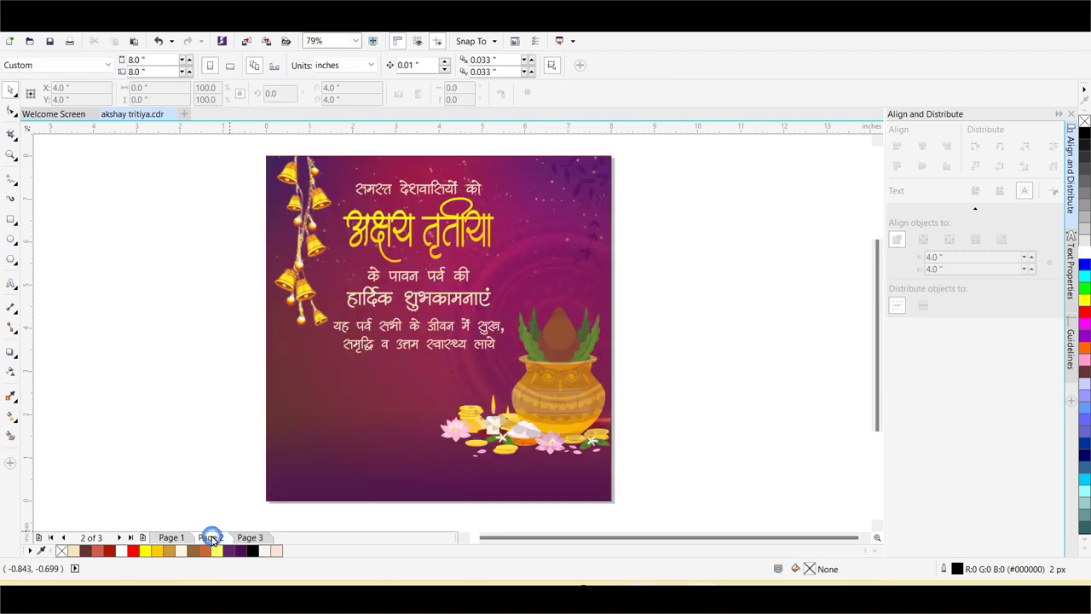
left_click(526, 388)
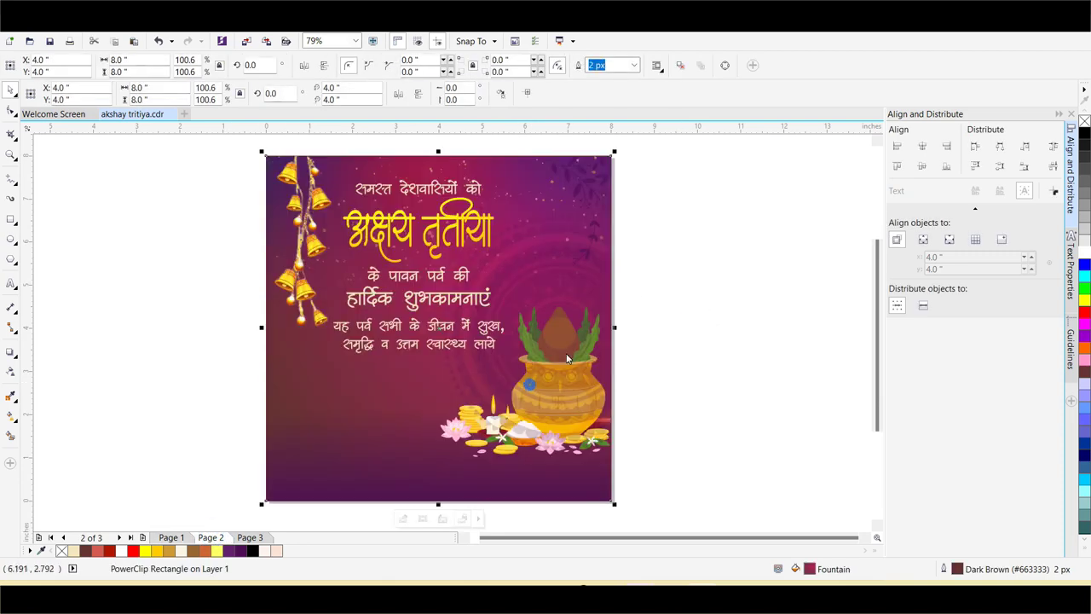
left_click(403, 519)
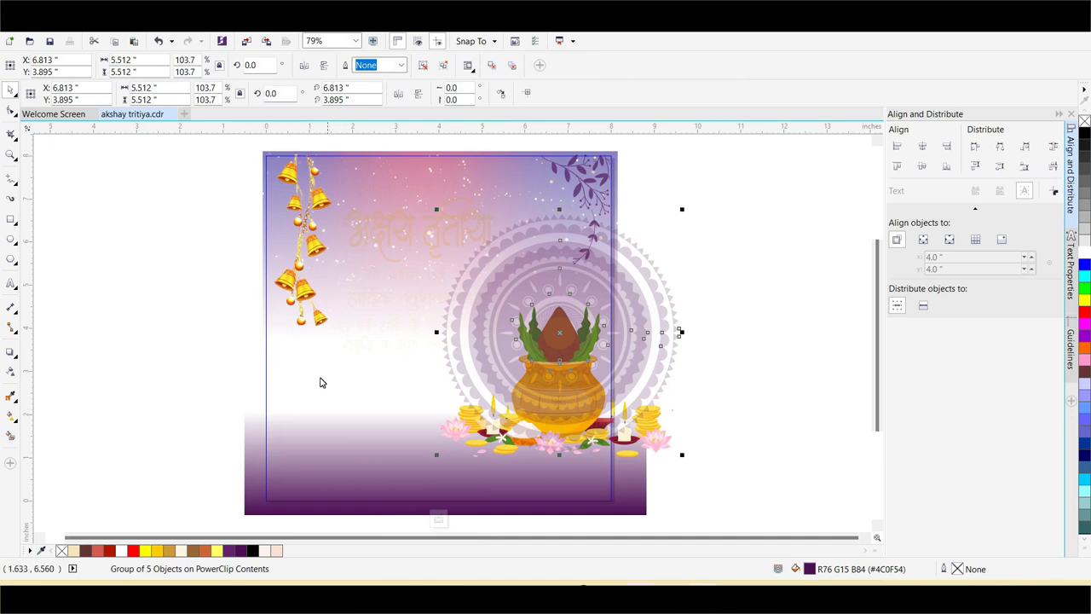
left_click(252, 479)
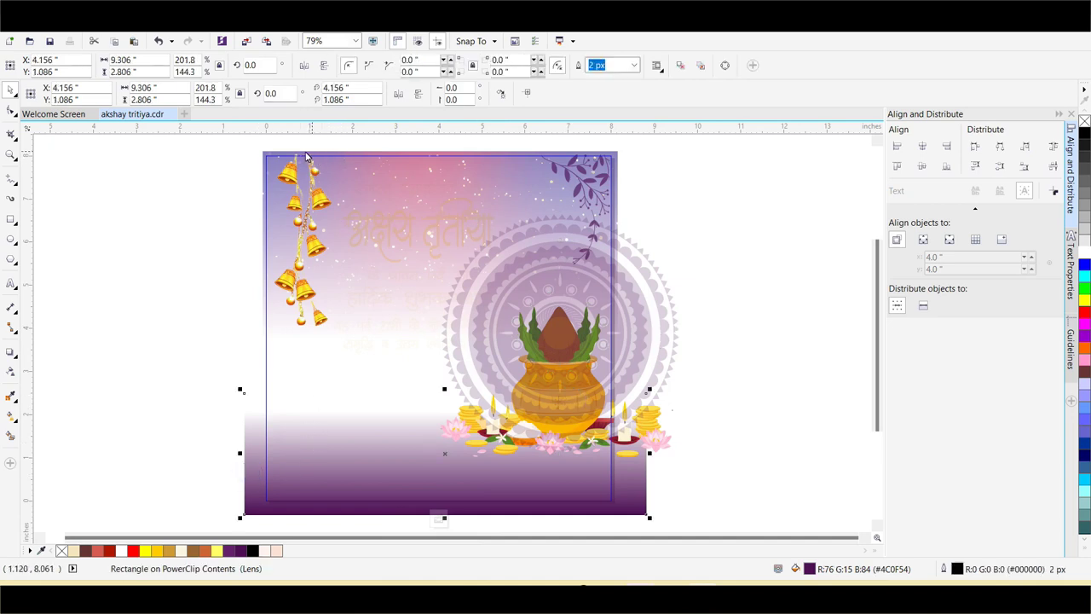
left_click(293, 181)
left_click(600, 181)
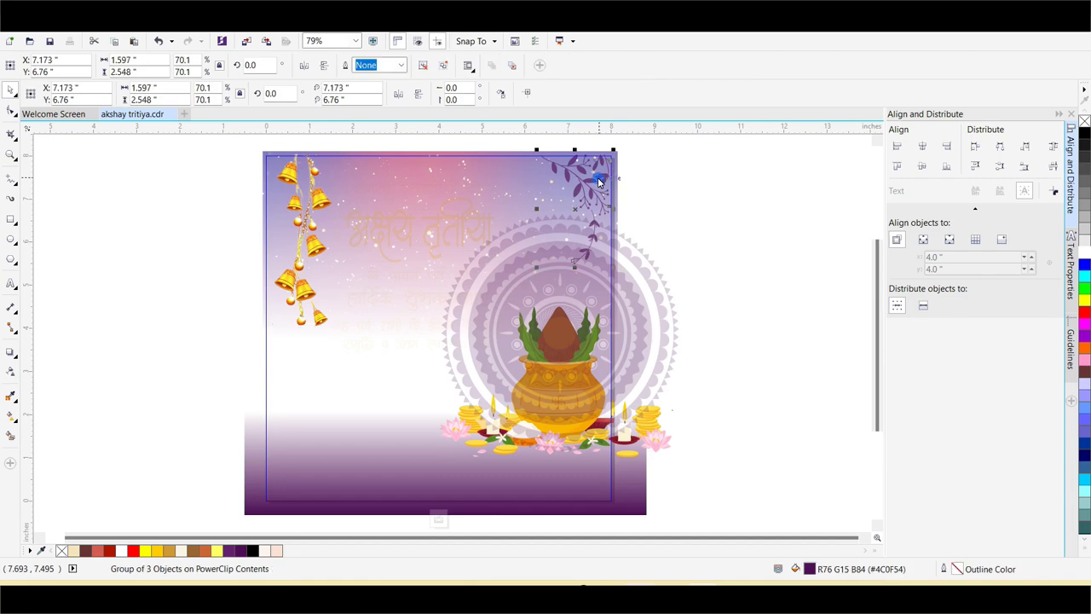
Step: Move the round mandala out to the right of the pot on Page 2, and undo the move
left_click(646, 288)
left_click_drag(677, 302, 799, 289)
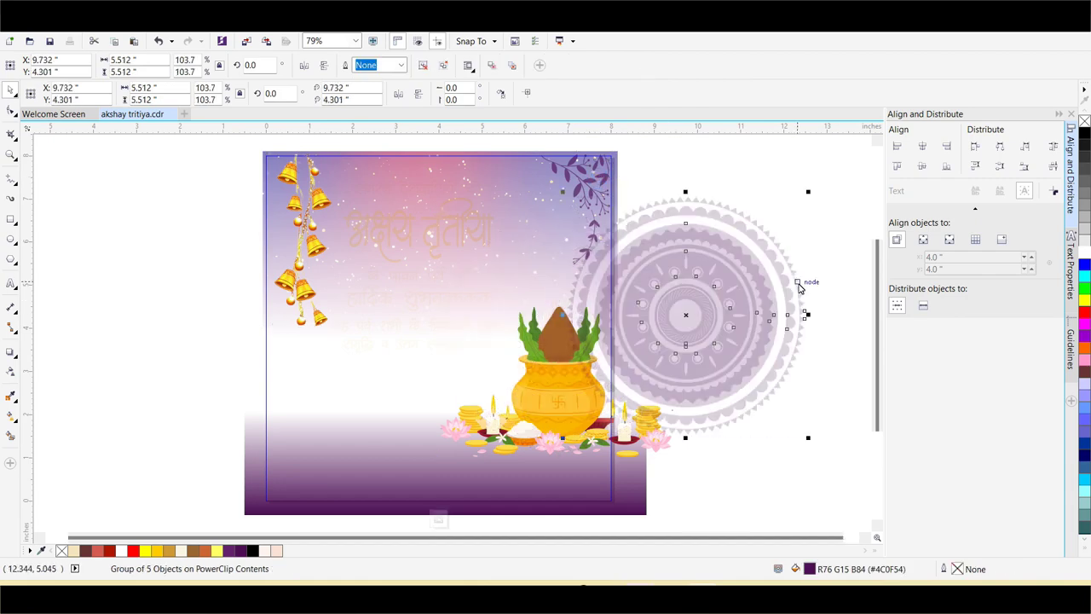
key("ctrl+z")
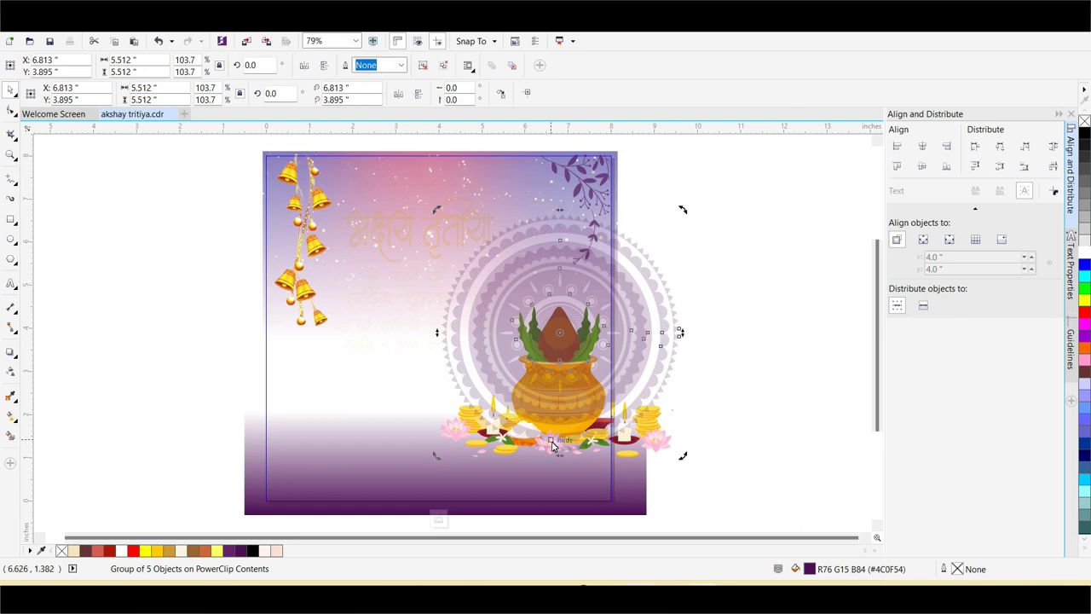
Step: Check the Page 2 pot group, finish editing the PowerClip contents, and return to Page 1
left_click(733, 469)
left_click(653, 440)
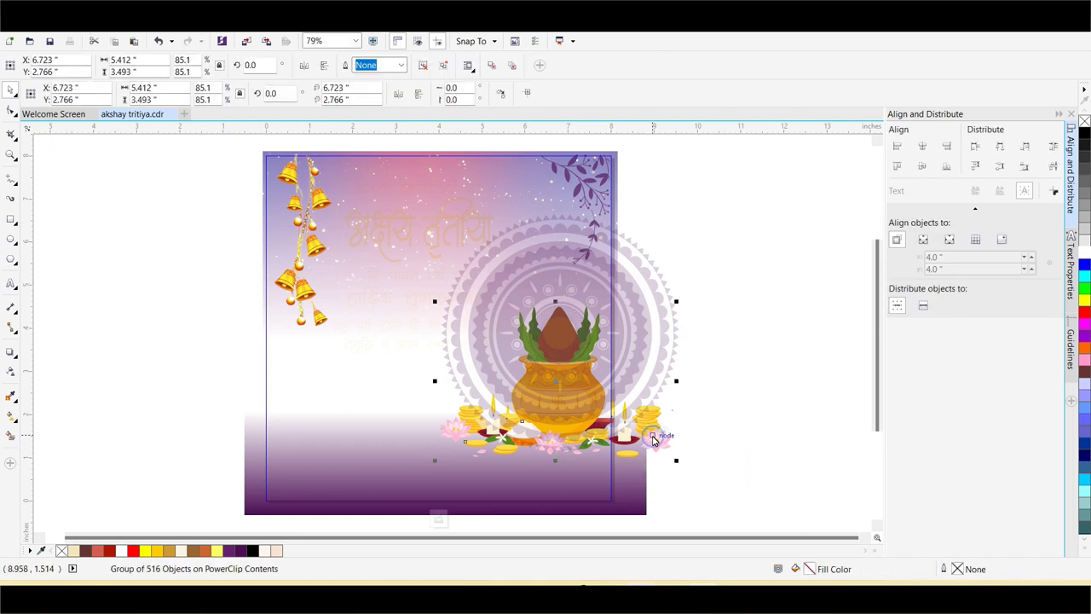
left_click(777, 437)
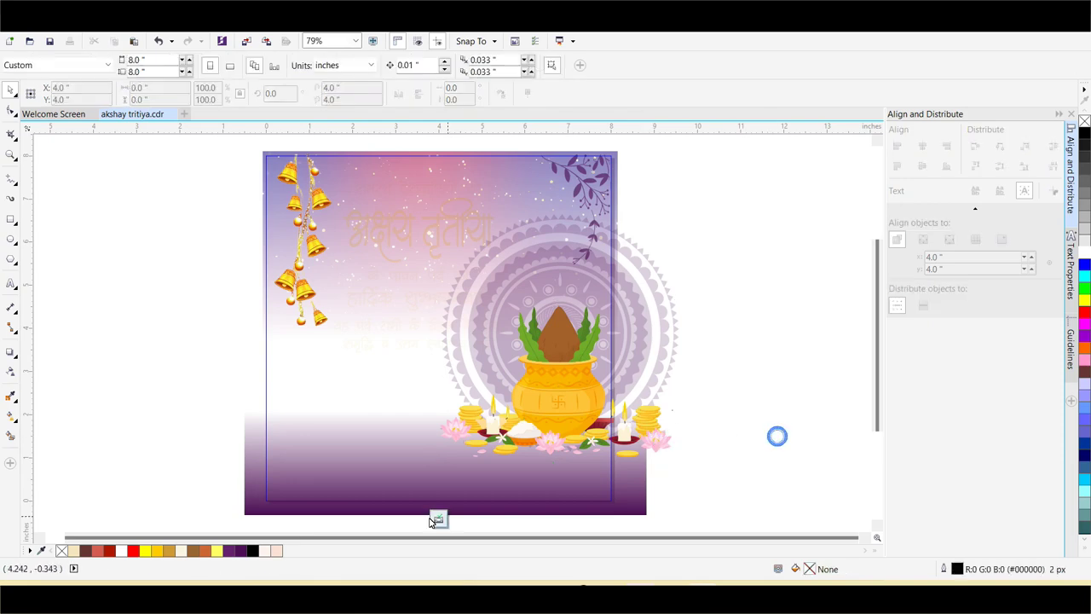
left_click(435, 518)
left_click(735, 377)
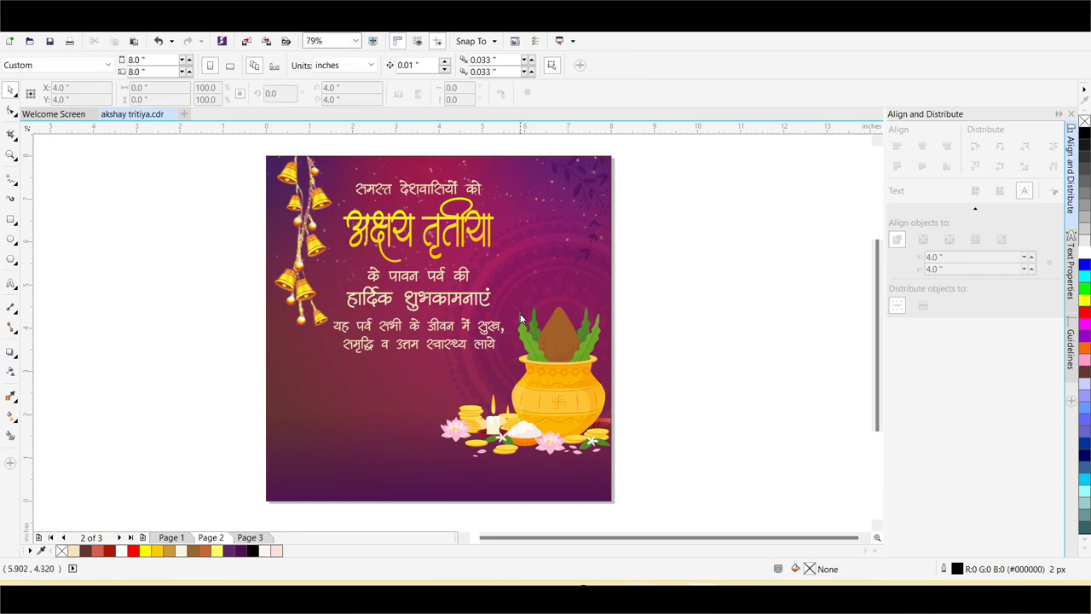
left_click(167, 537)
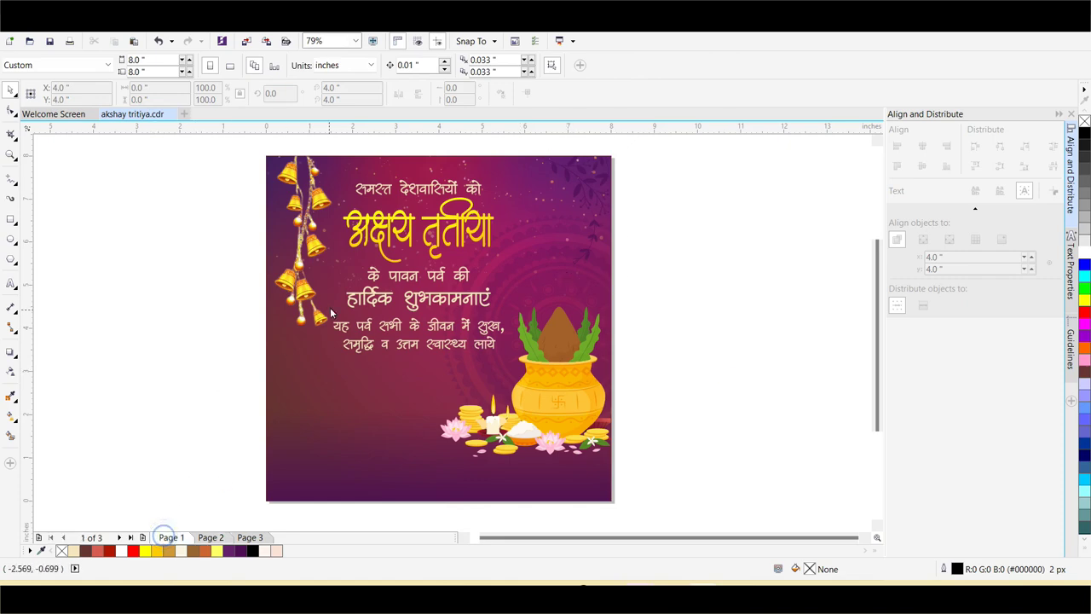